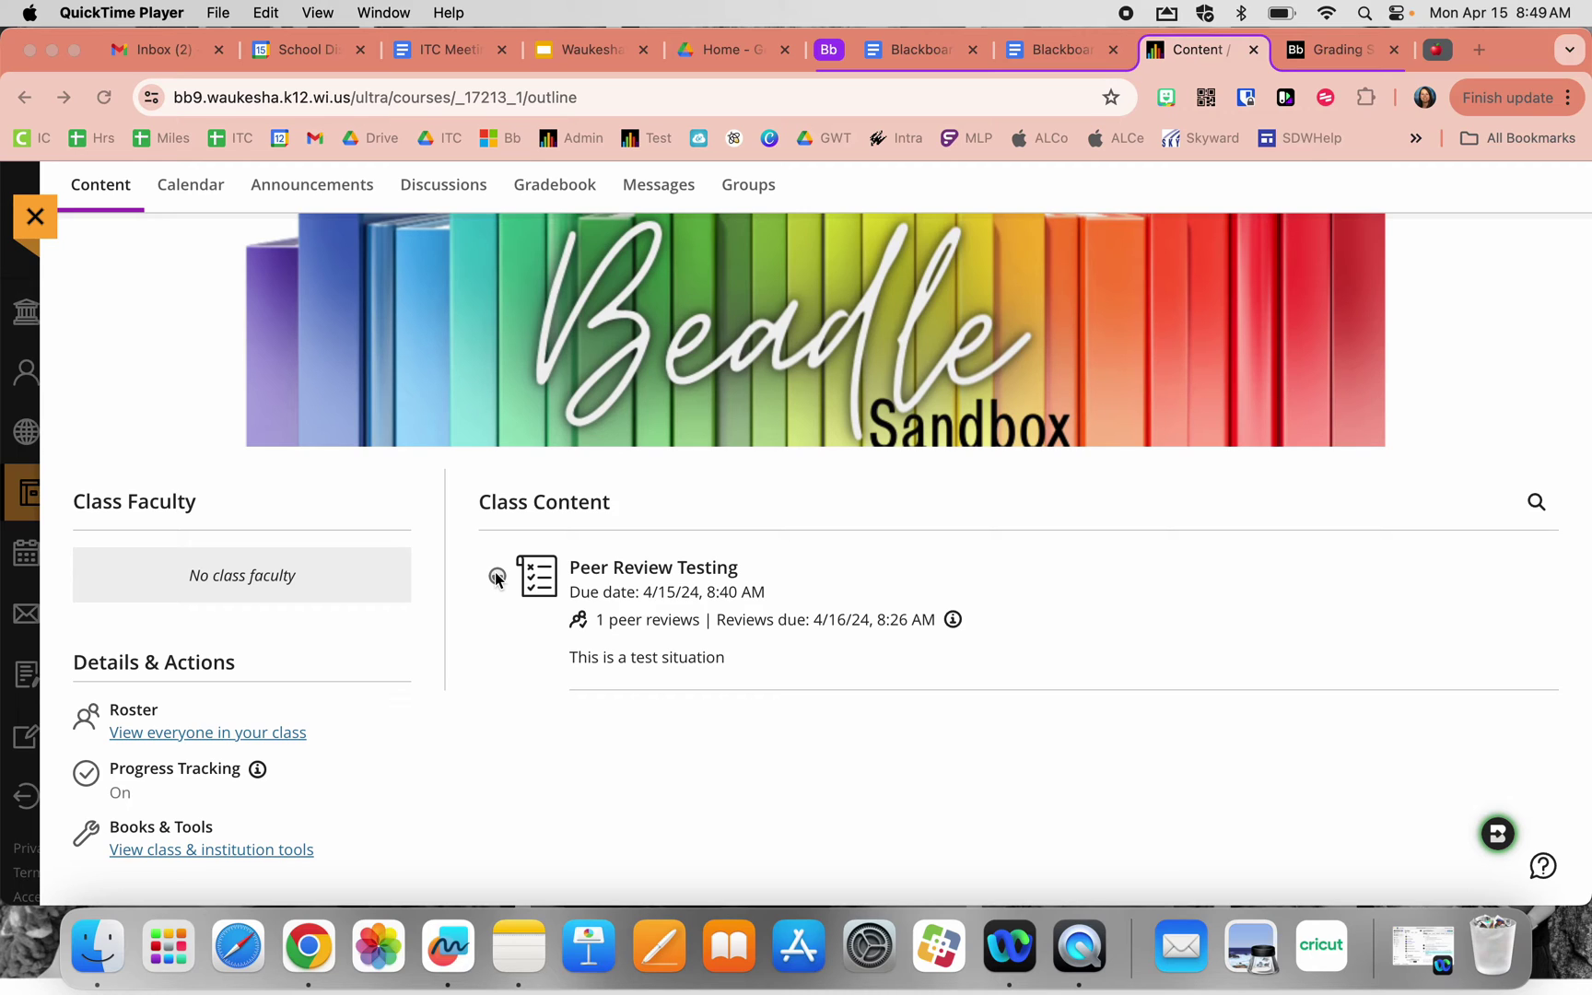
Bring Chrome forward on the Beadle Sandbox course Content page showing Peer Review Testing.
left_click(620, 586)
Open the Peer Review Testing details and start the assigned Peer Review 1.
left_click(620, 578)
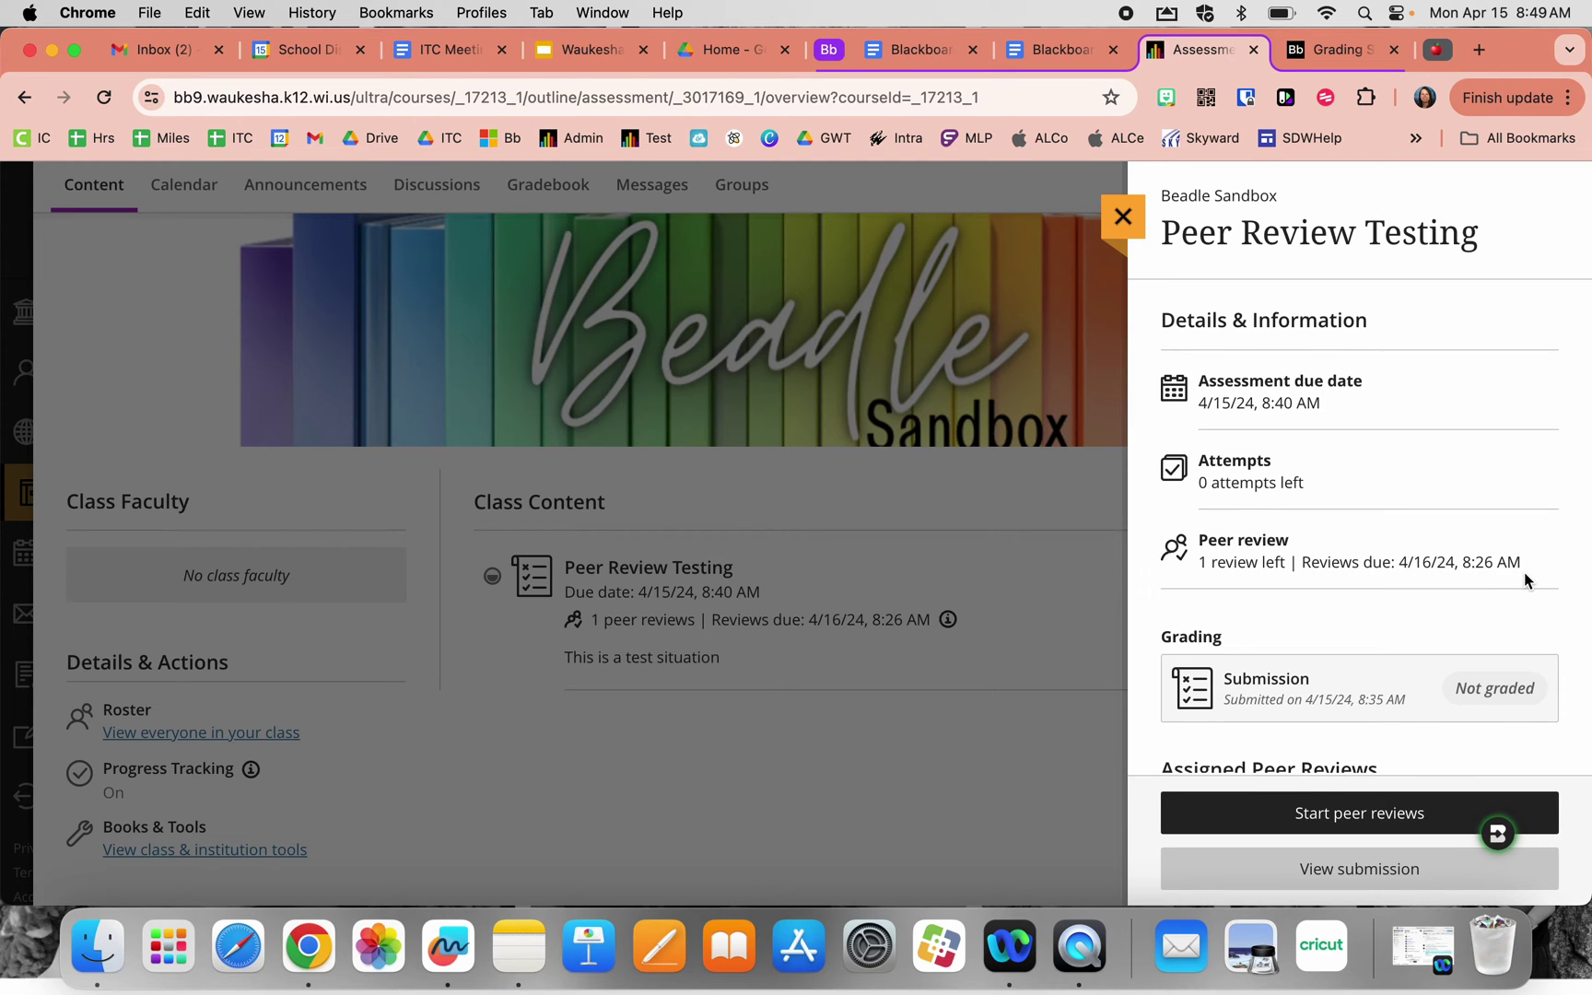
scroll(1524, 572, "down", 5)
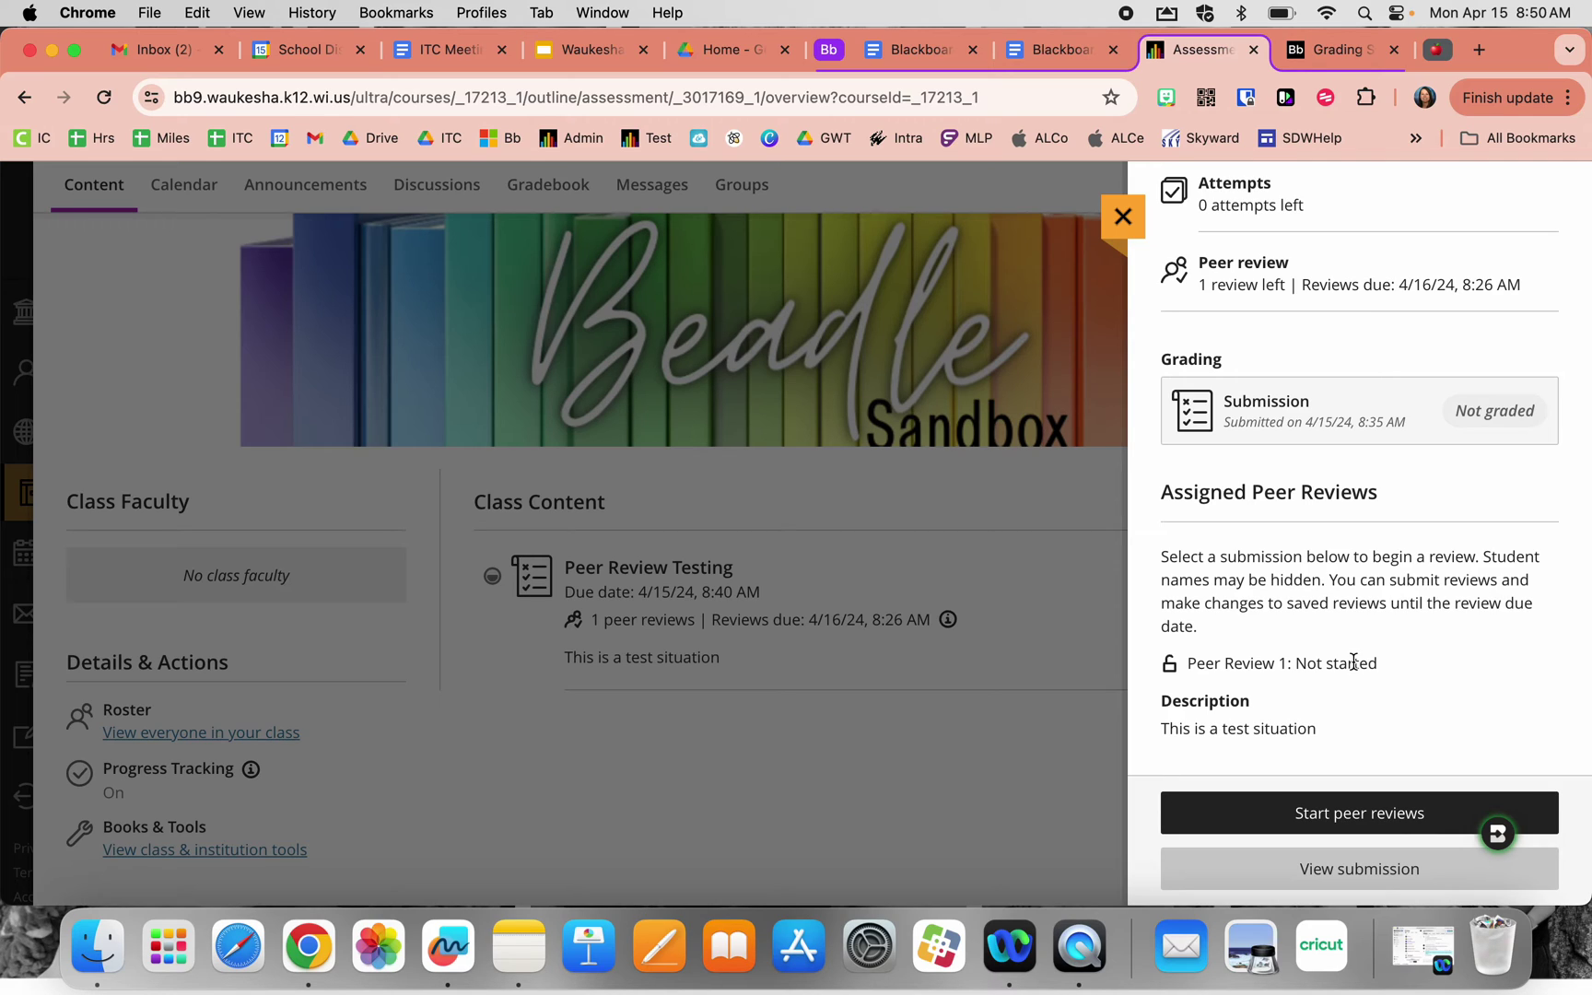
left_click(1322, 817)
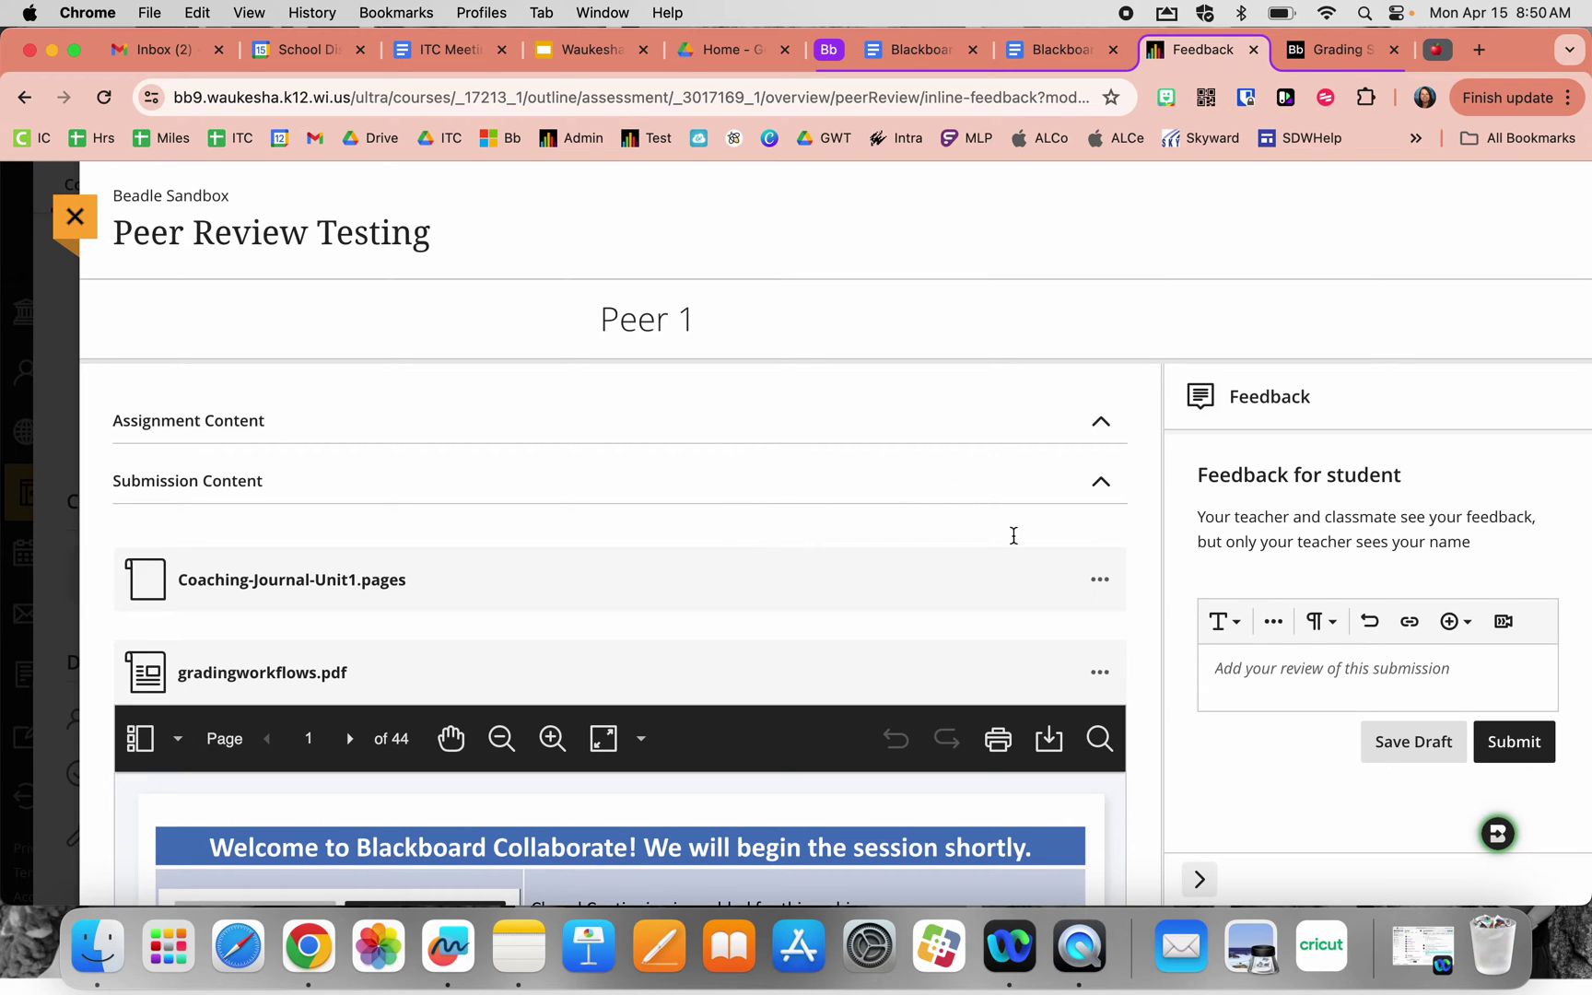
Browse Peer 1's files, Coaching-Journal-Unit1.pages and gradingworkflows.pdf, checking a file's options menu.
scroll(749, 490, "down", 5)
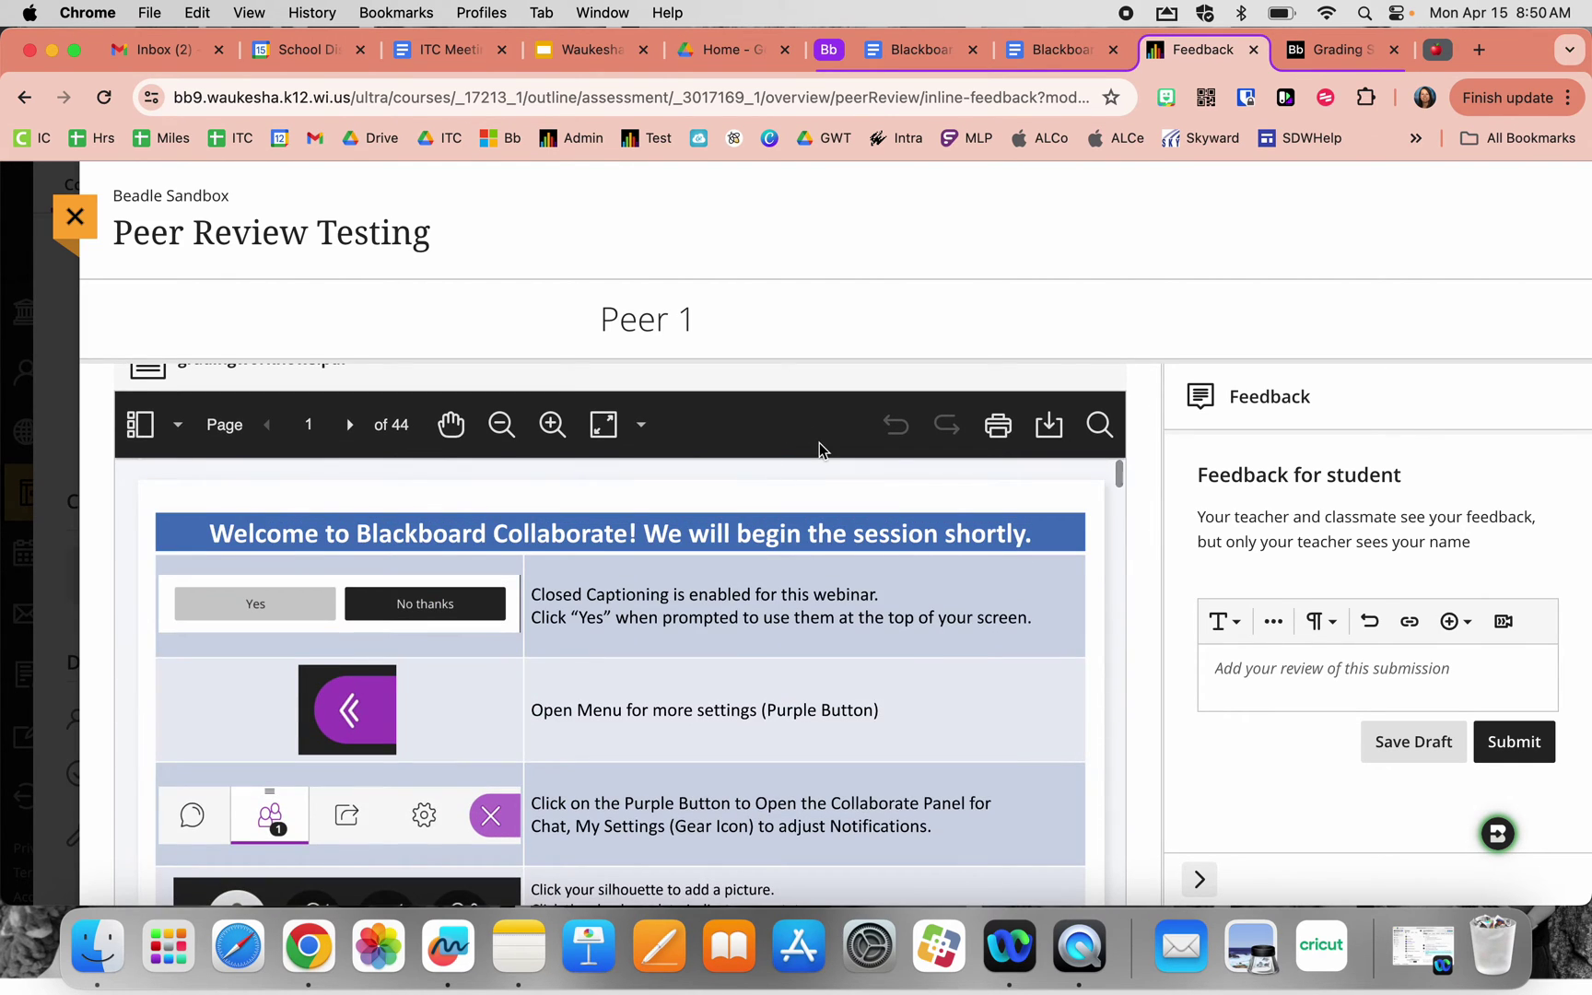
scroll(821, 448, "up", 3)
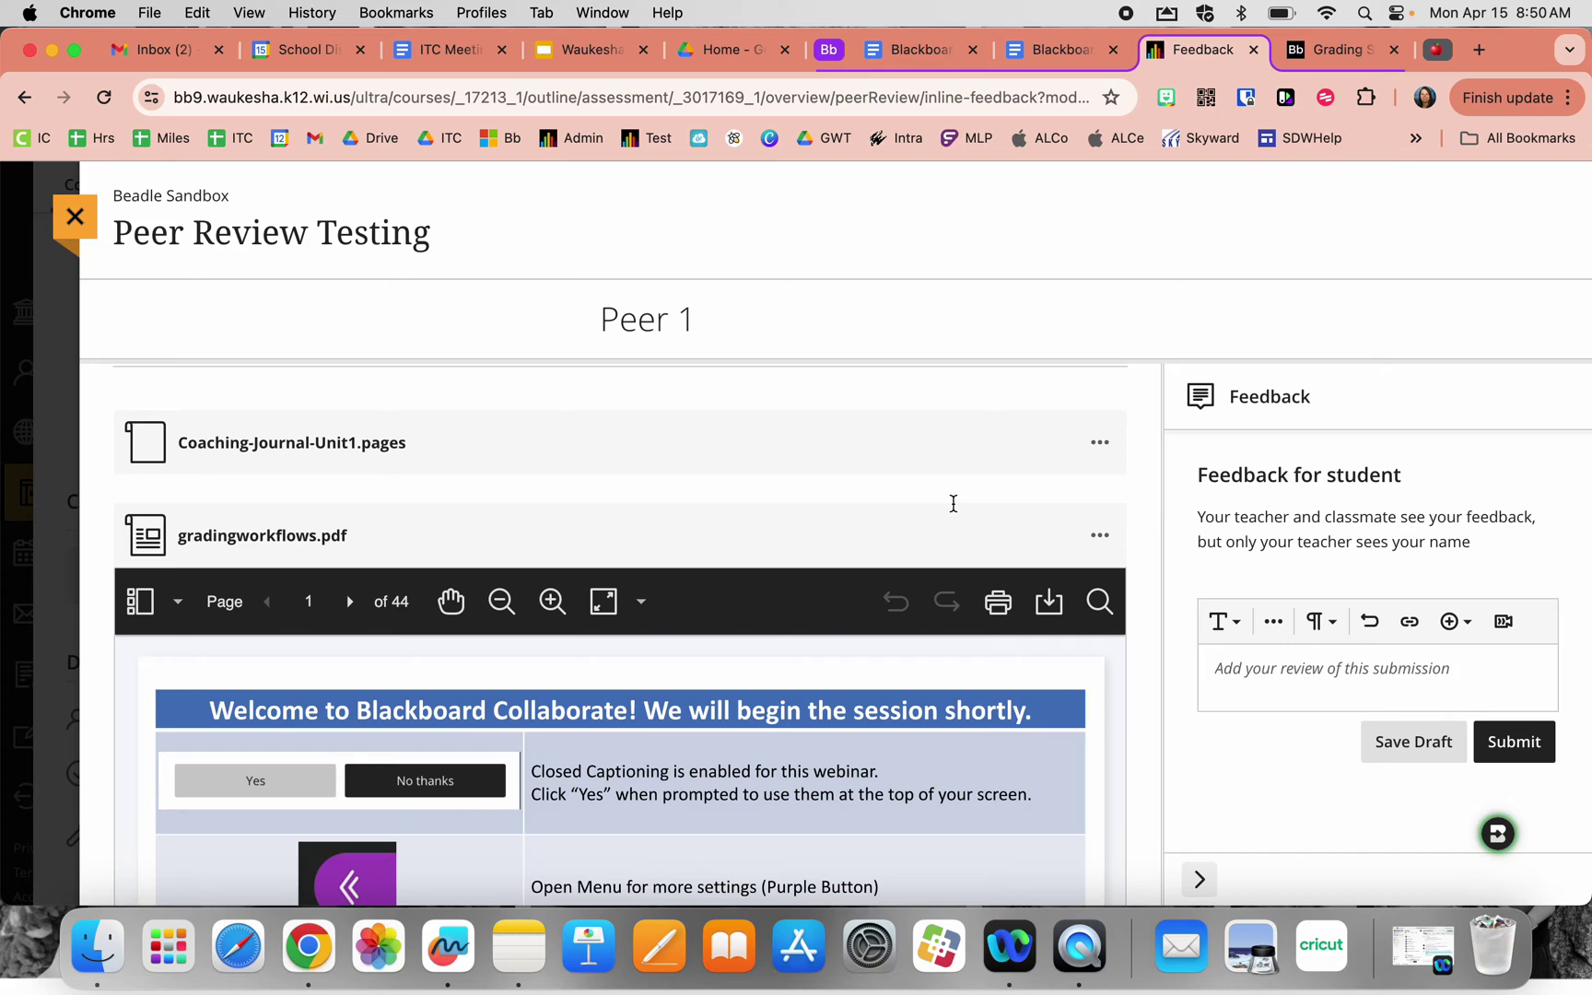
scroll(954, 503, "up", 2)
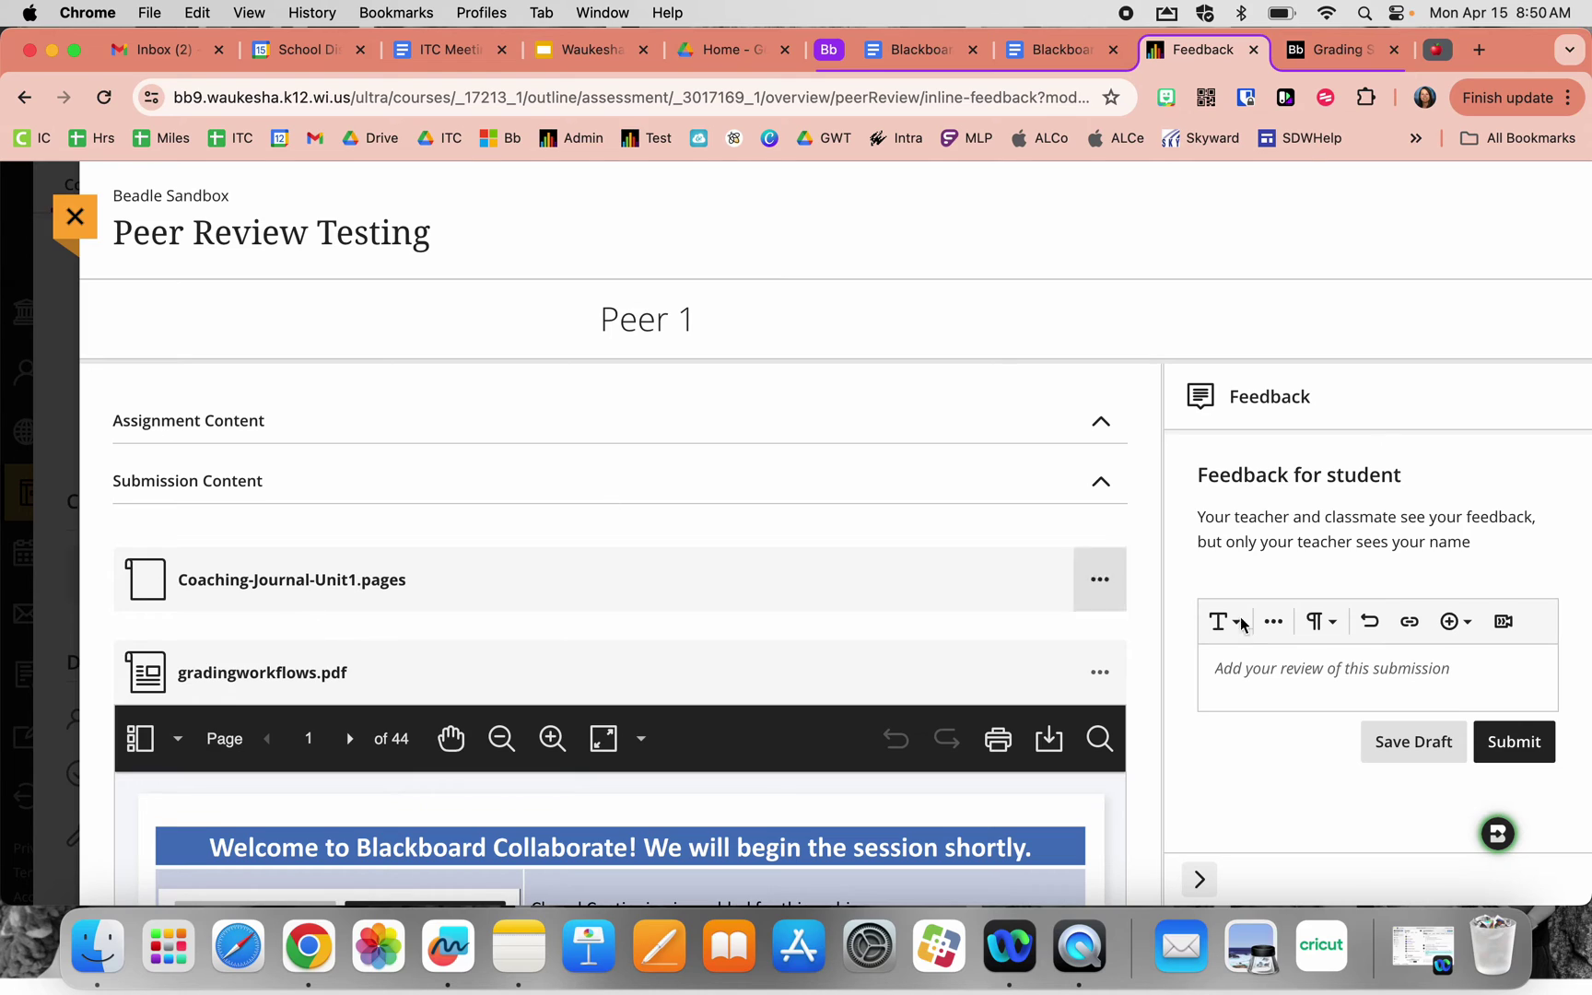
left_click(1099, 582)
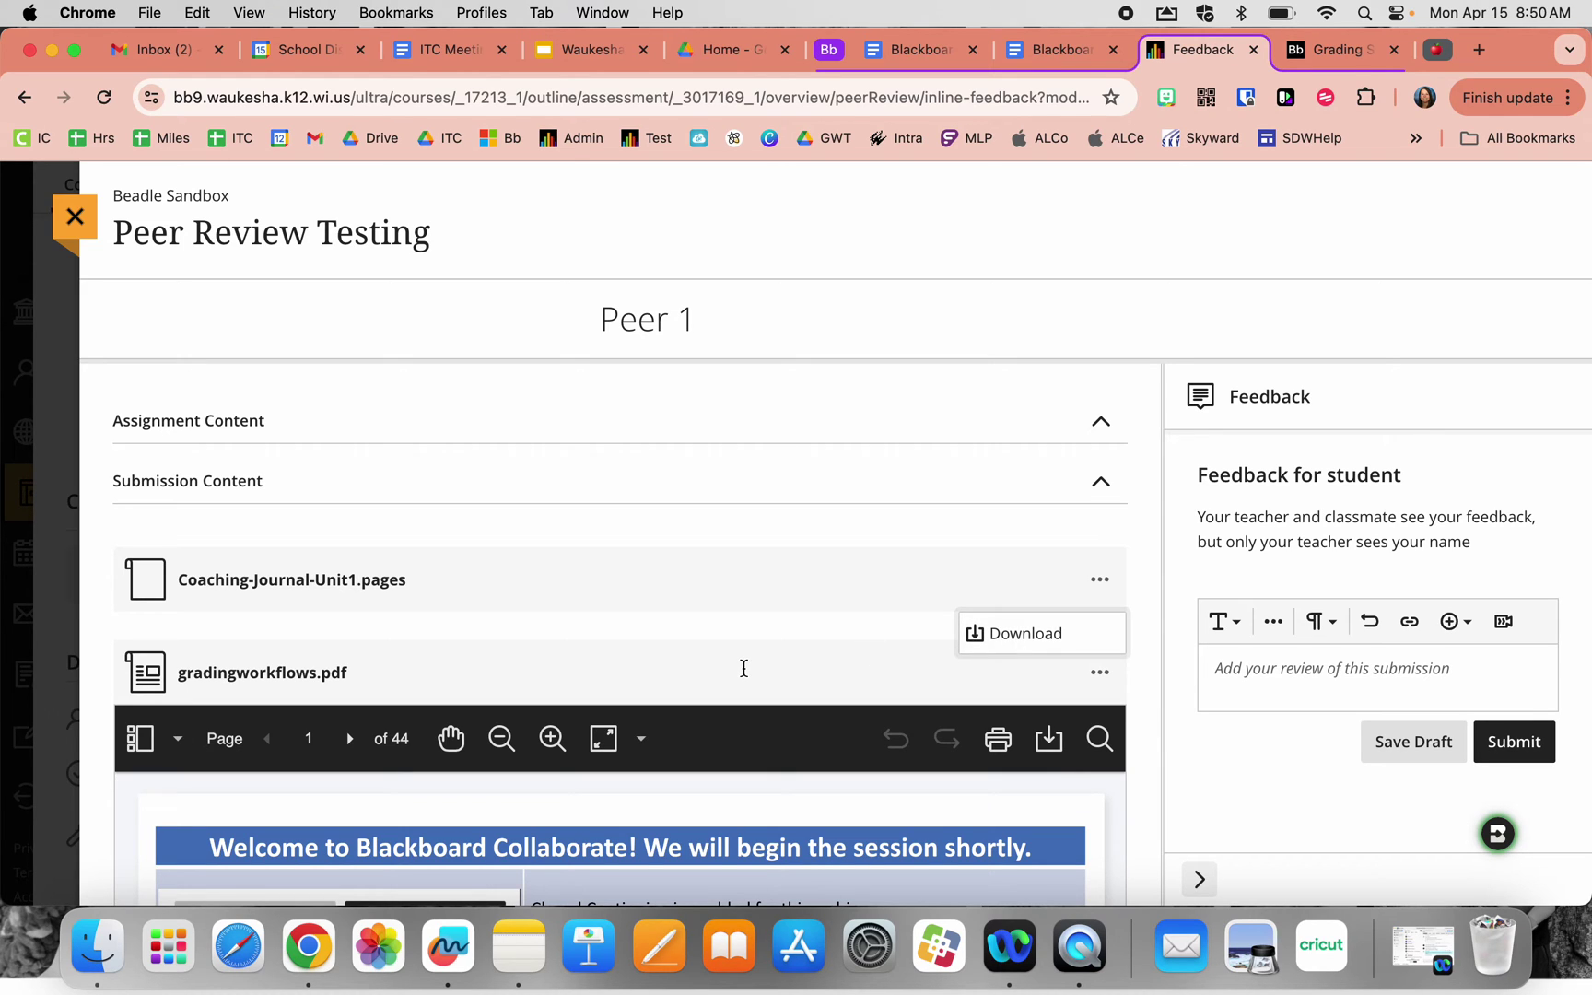
left_click(741, 664)
scroll(723, 645, "down", 3)
scroll(723, 645, "down", 5)
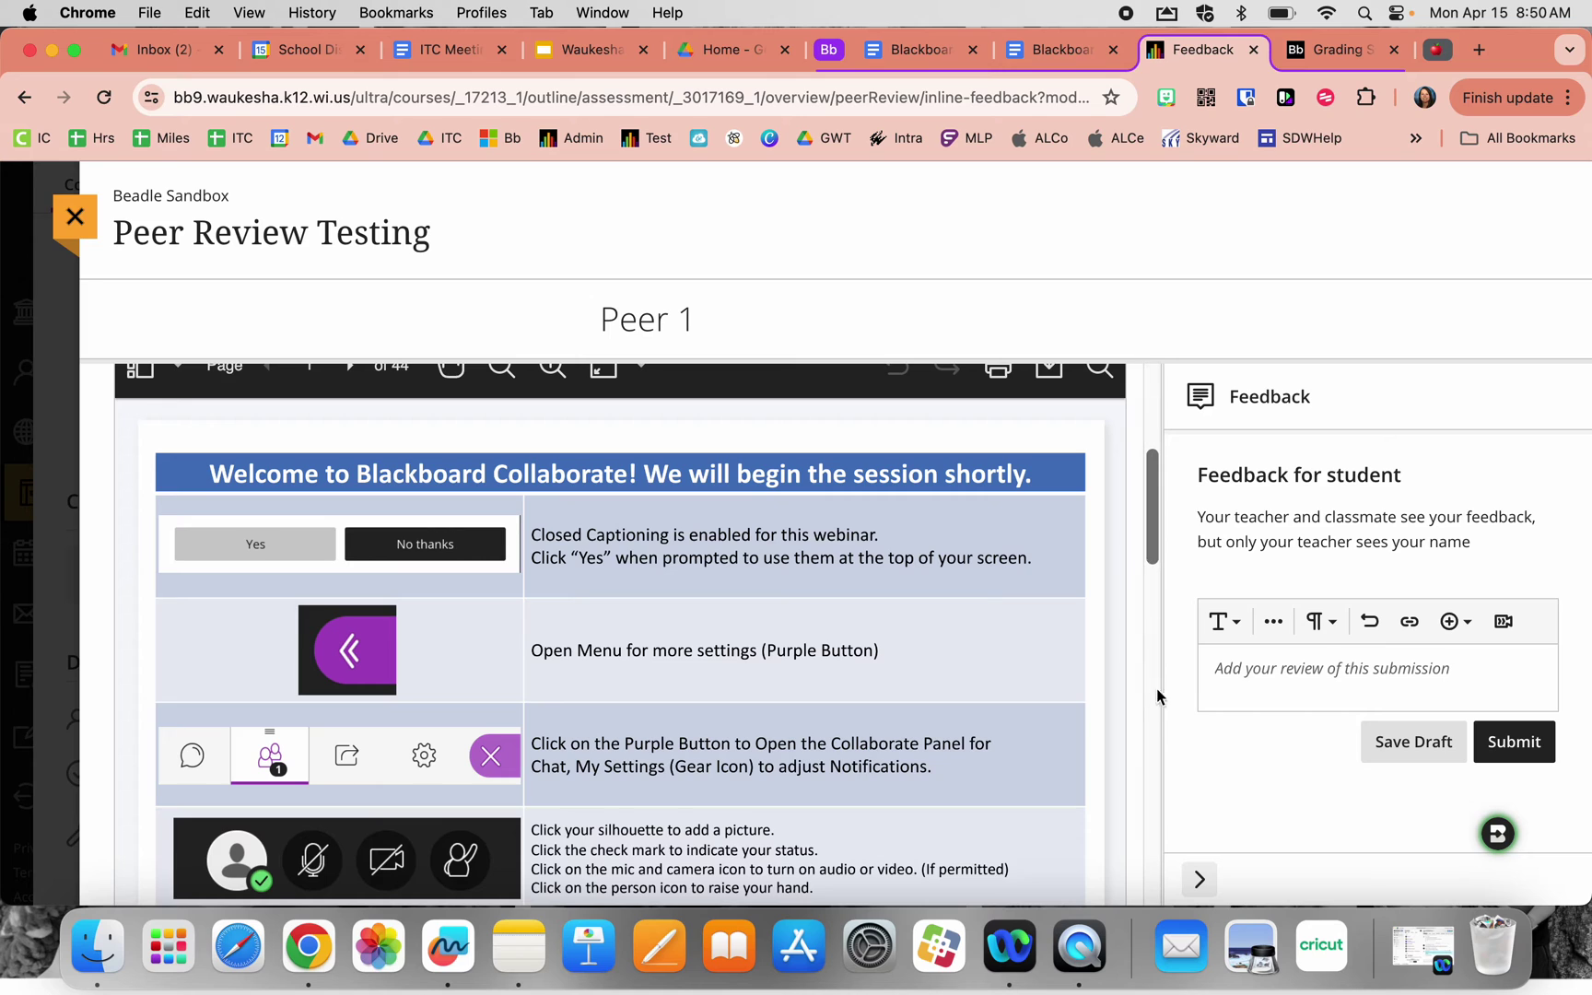
scroll(1139, 694, "down", 15)
scroll(1079, 573, "up", 15)
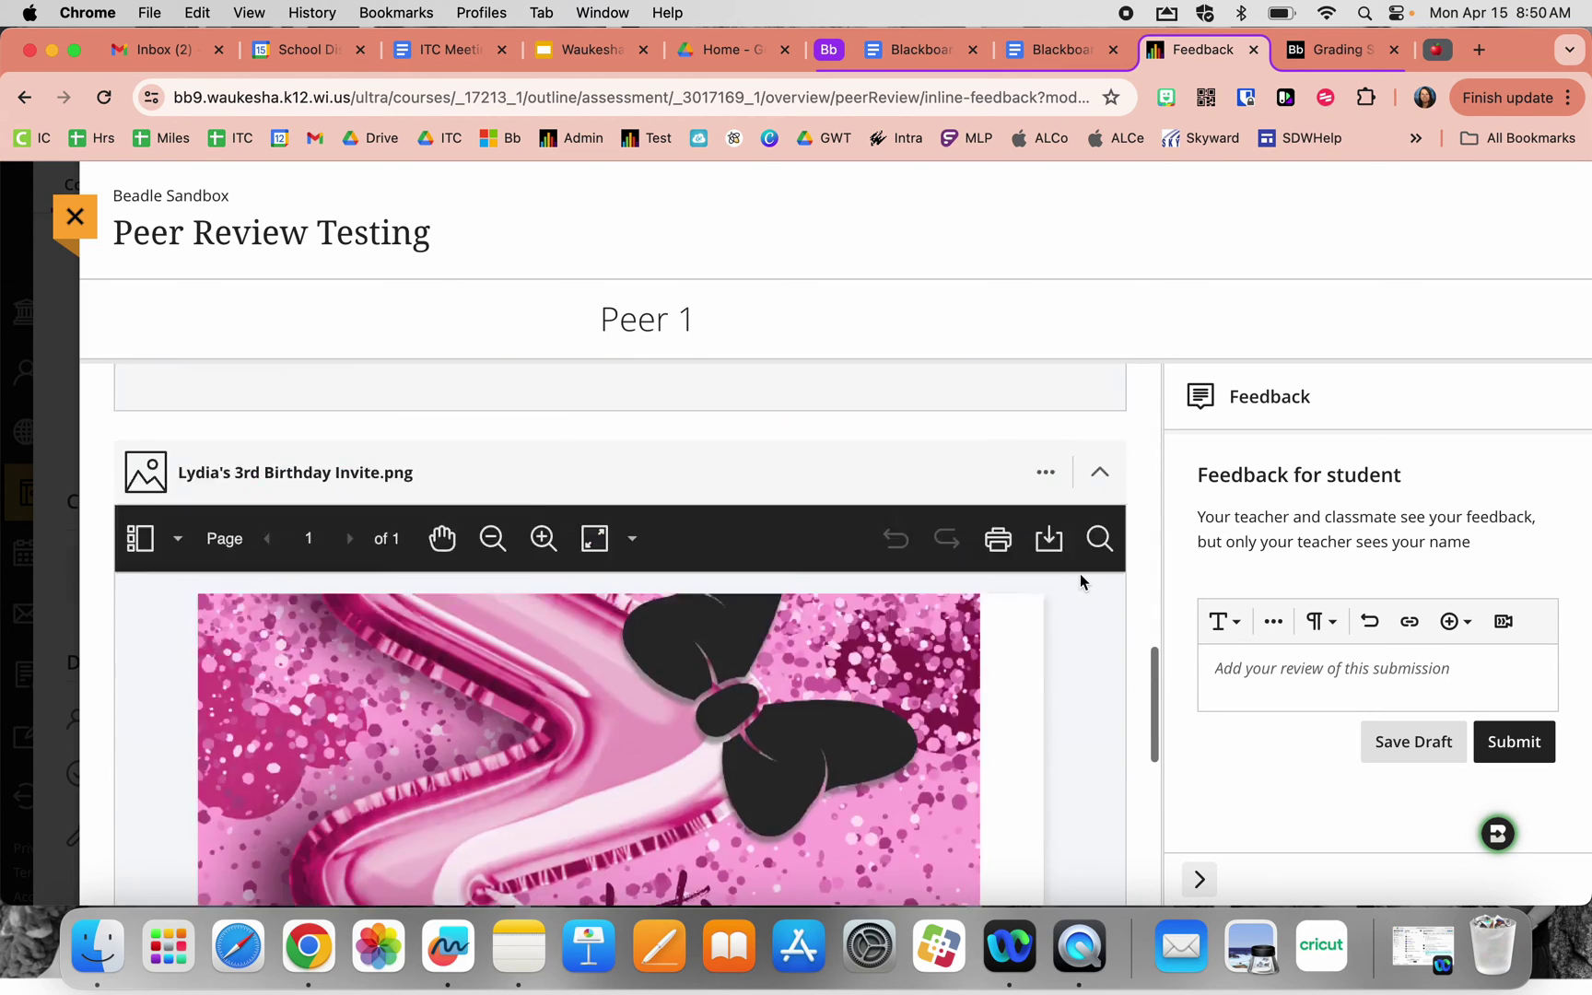
scroll(1080, 573, "up", 1)
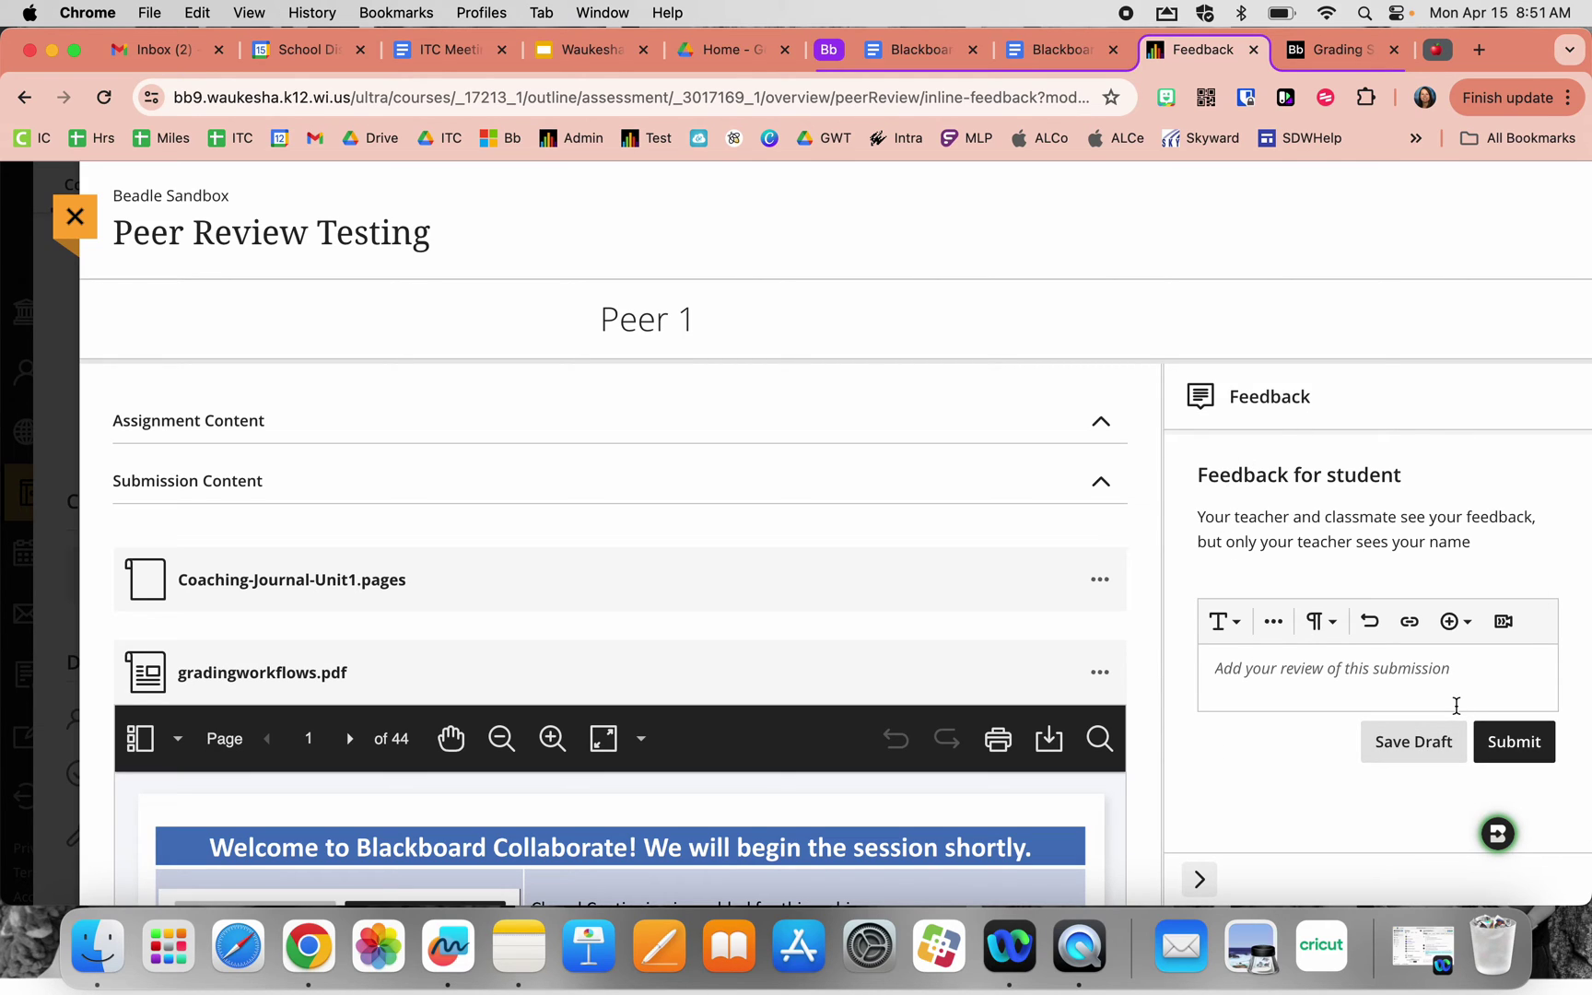
Write the draft review 'type what I want say' in the Peer 1 feedback box.
double_click(1465, 542)
left_click_drag(1419, 533, 1200, 512)
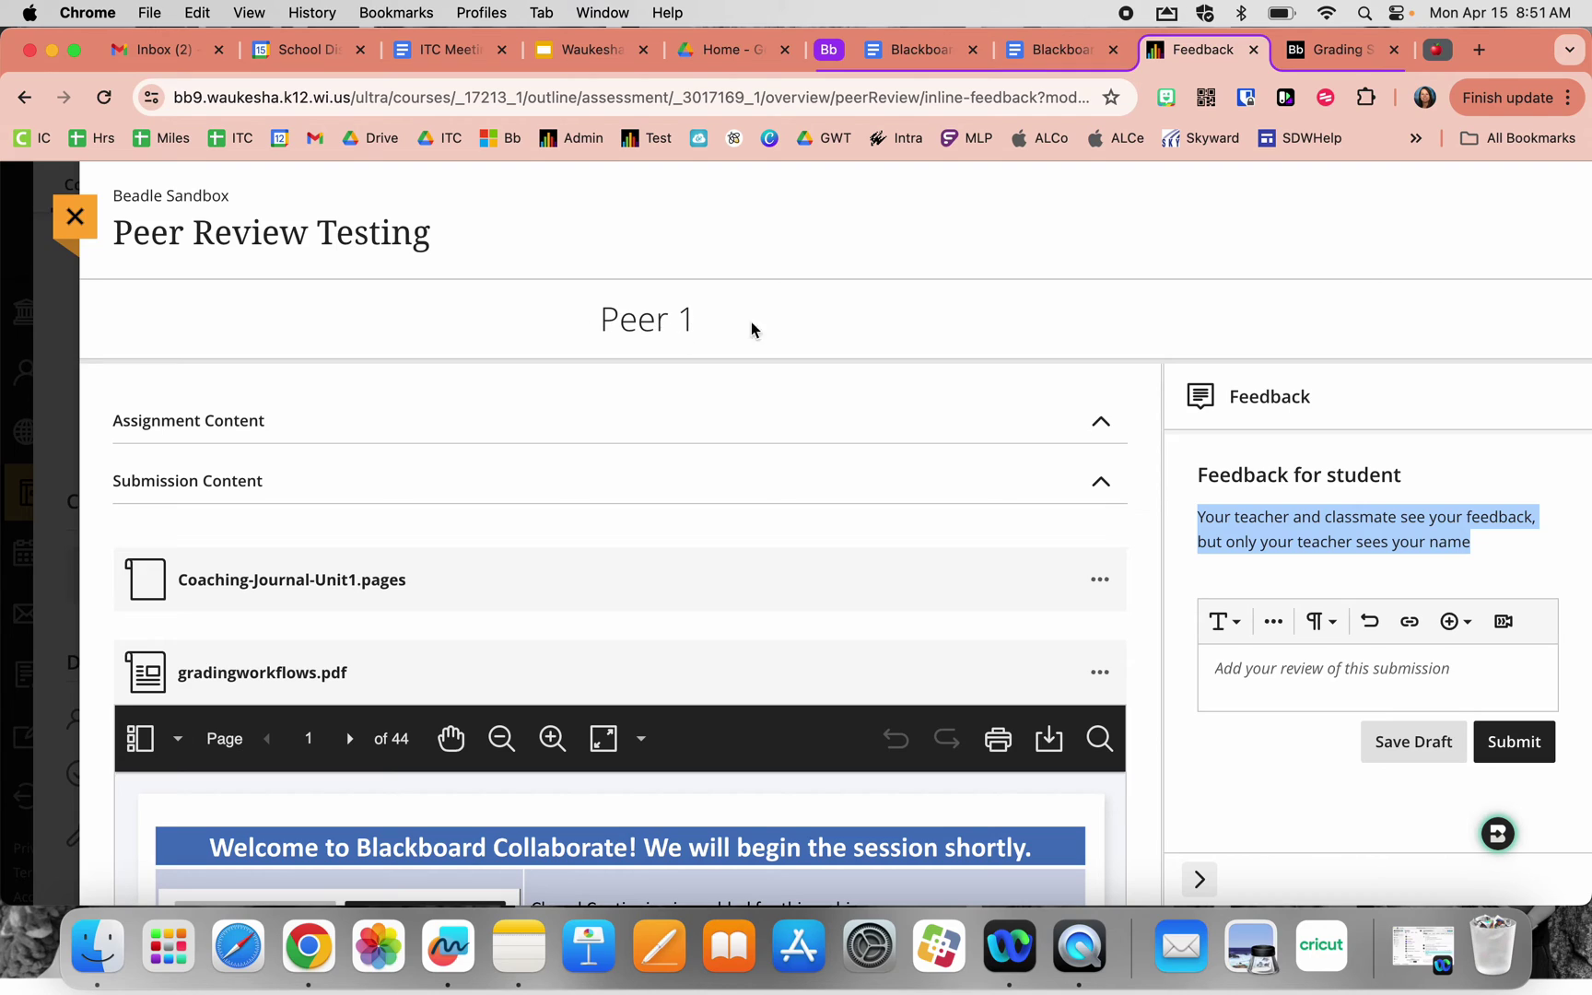
left_click(1346, 532)
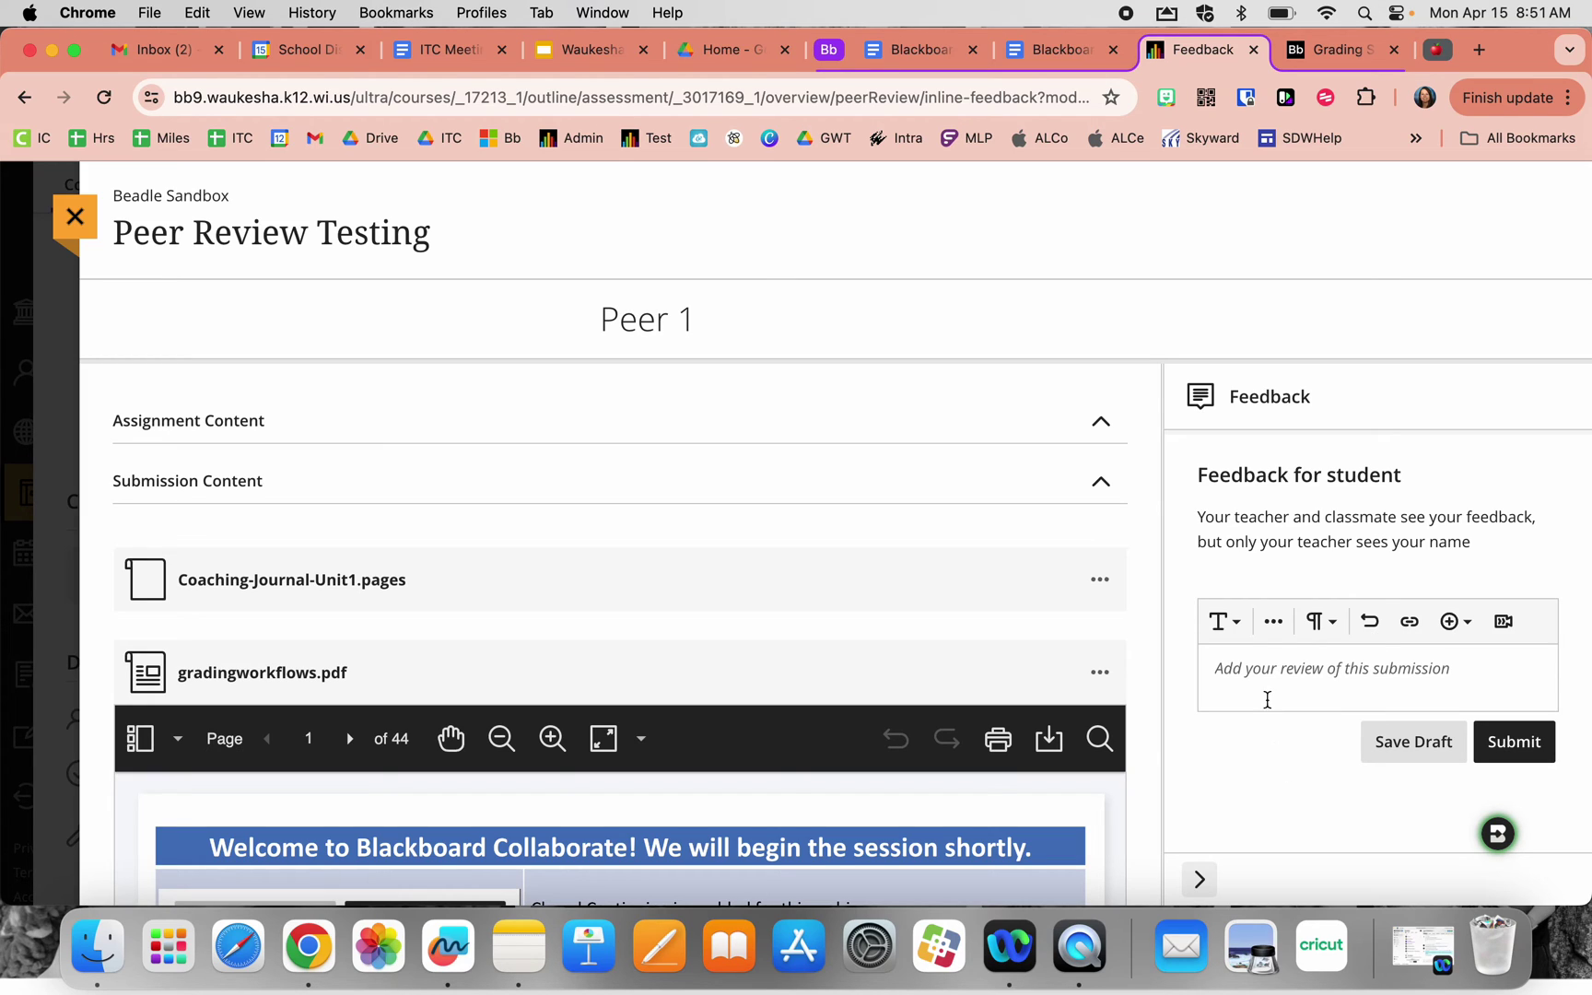
left_click(1245, 693)
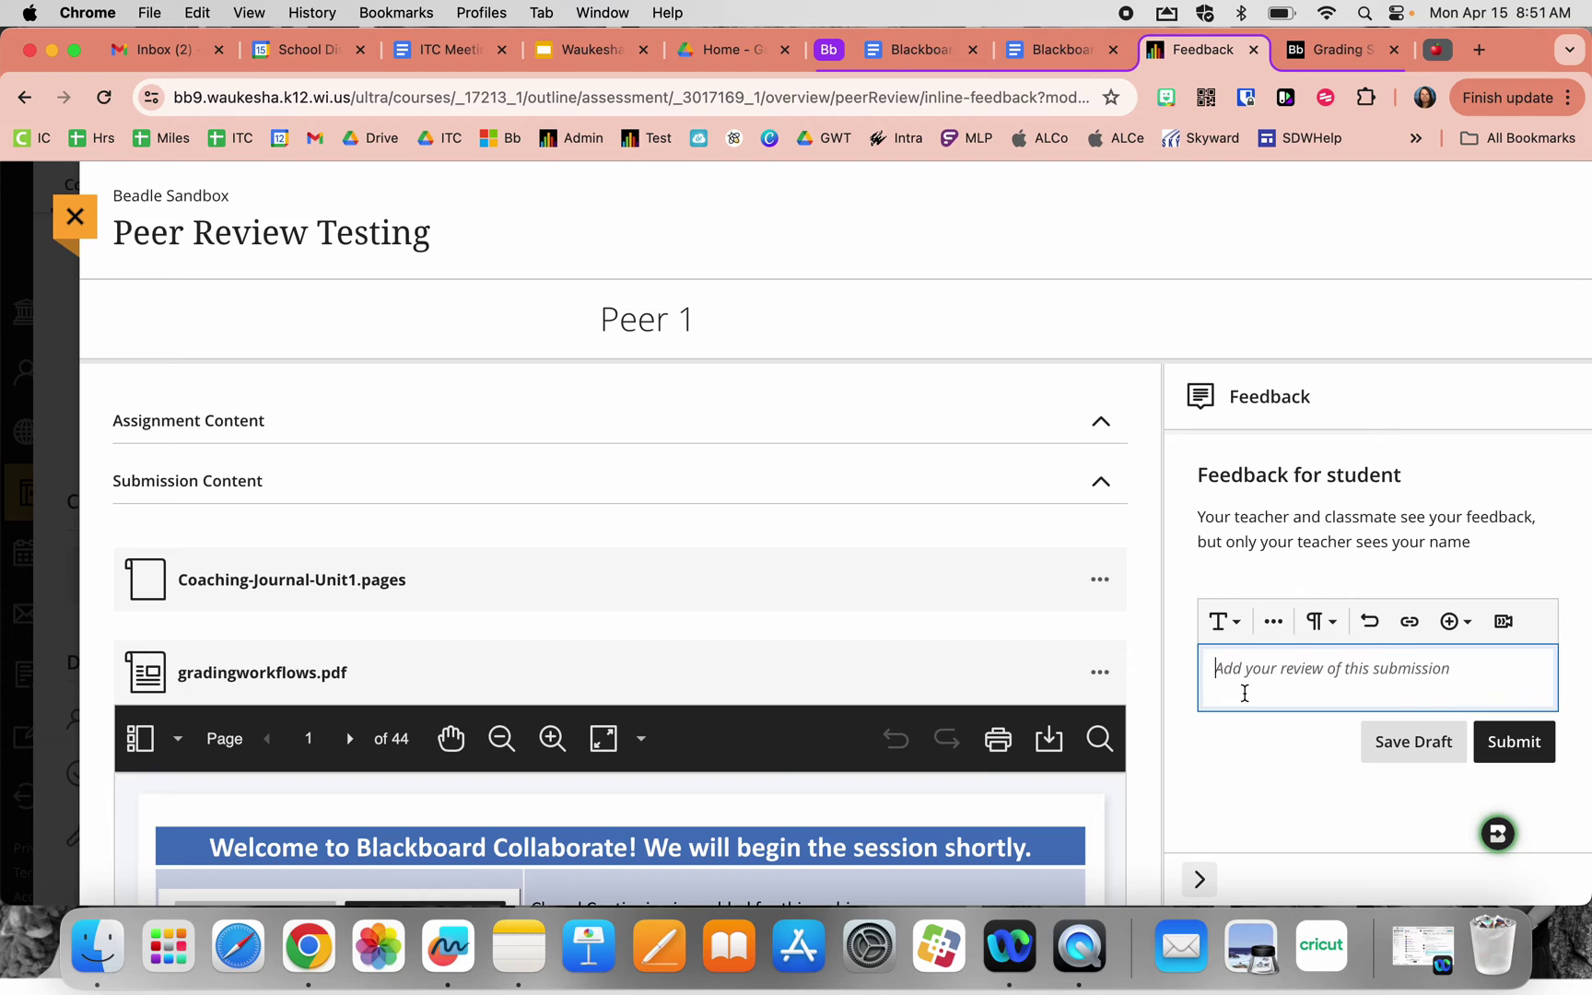
type("type wha")
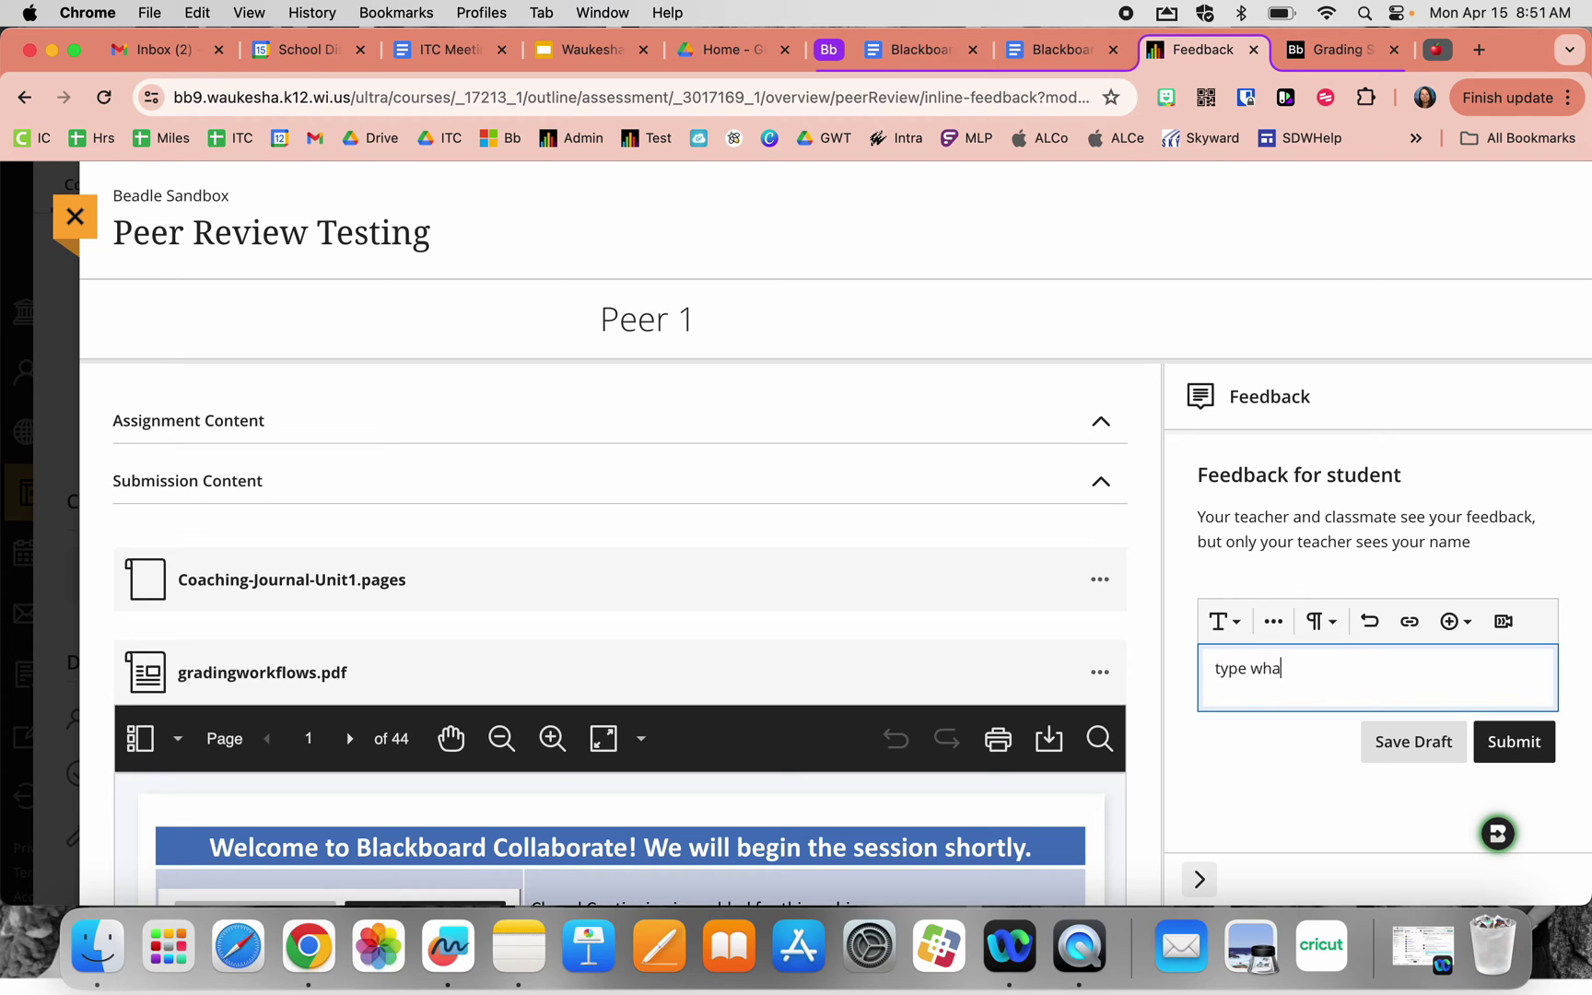
type("t I want say")
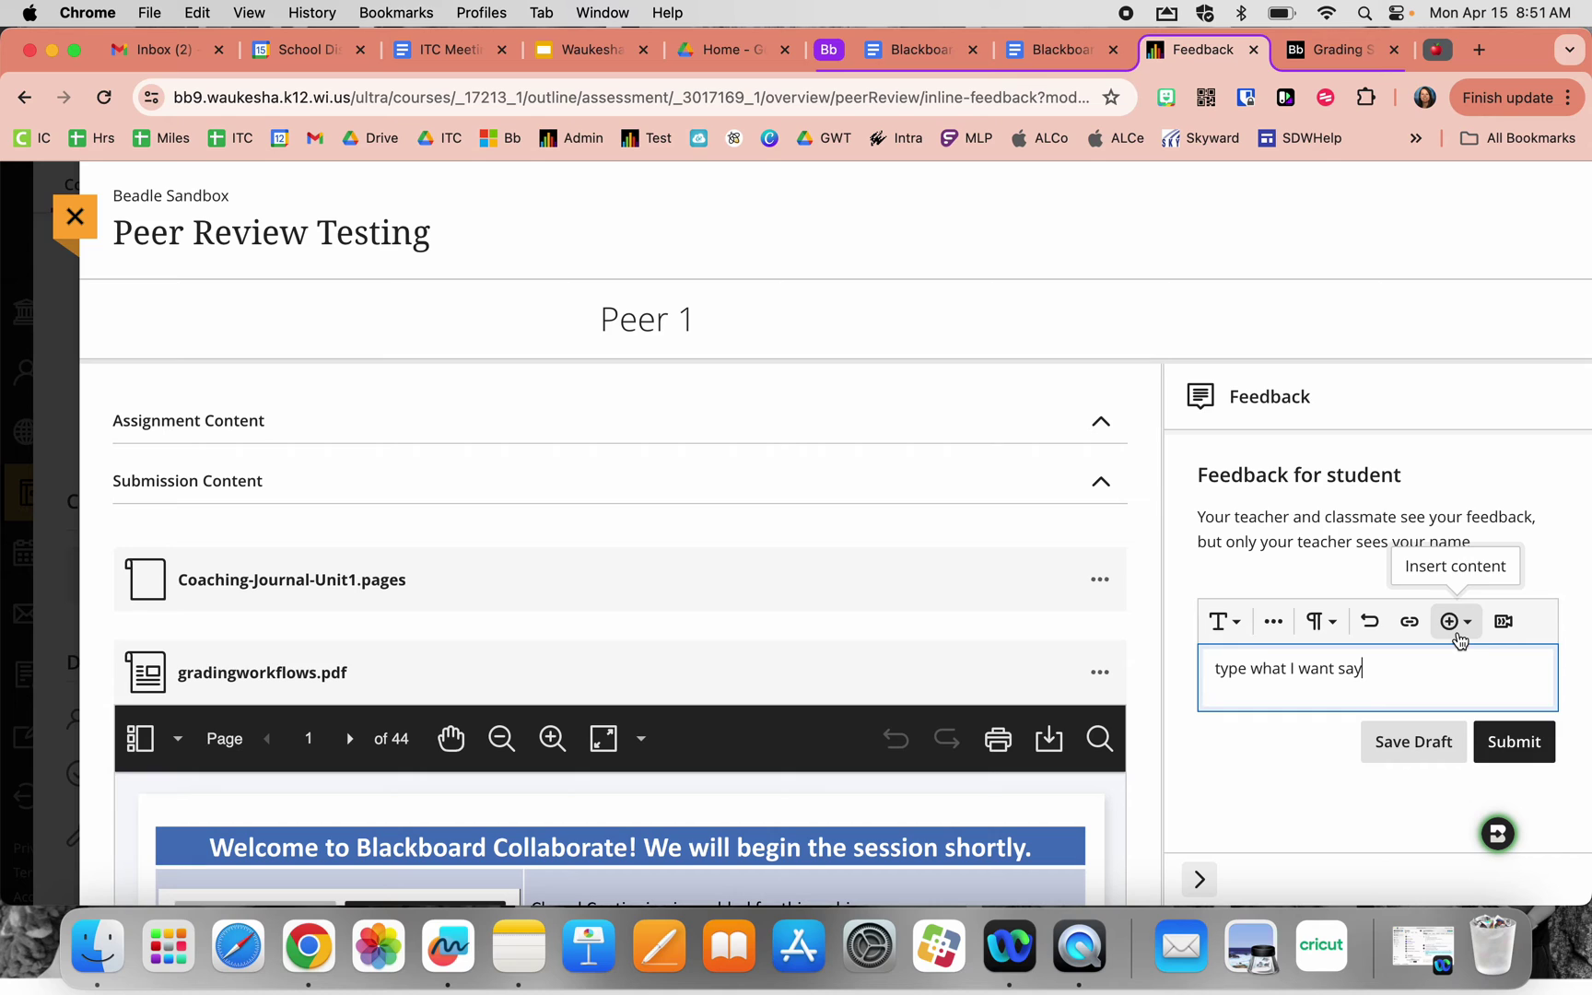
left_click(1458, 634)
Allow camera and microphone access for audio/video feedback, then close the Recording Window unused.
scroll(1476, 796, "down", 4)
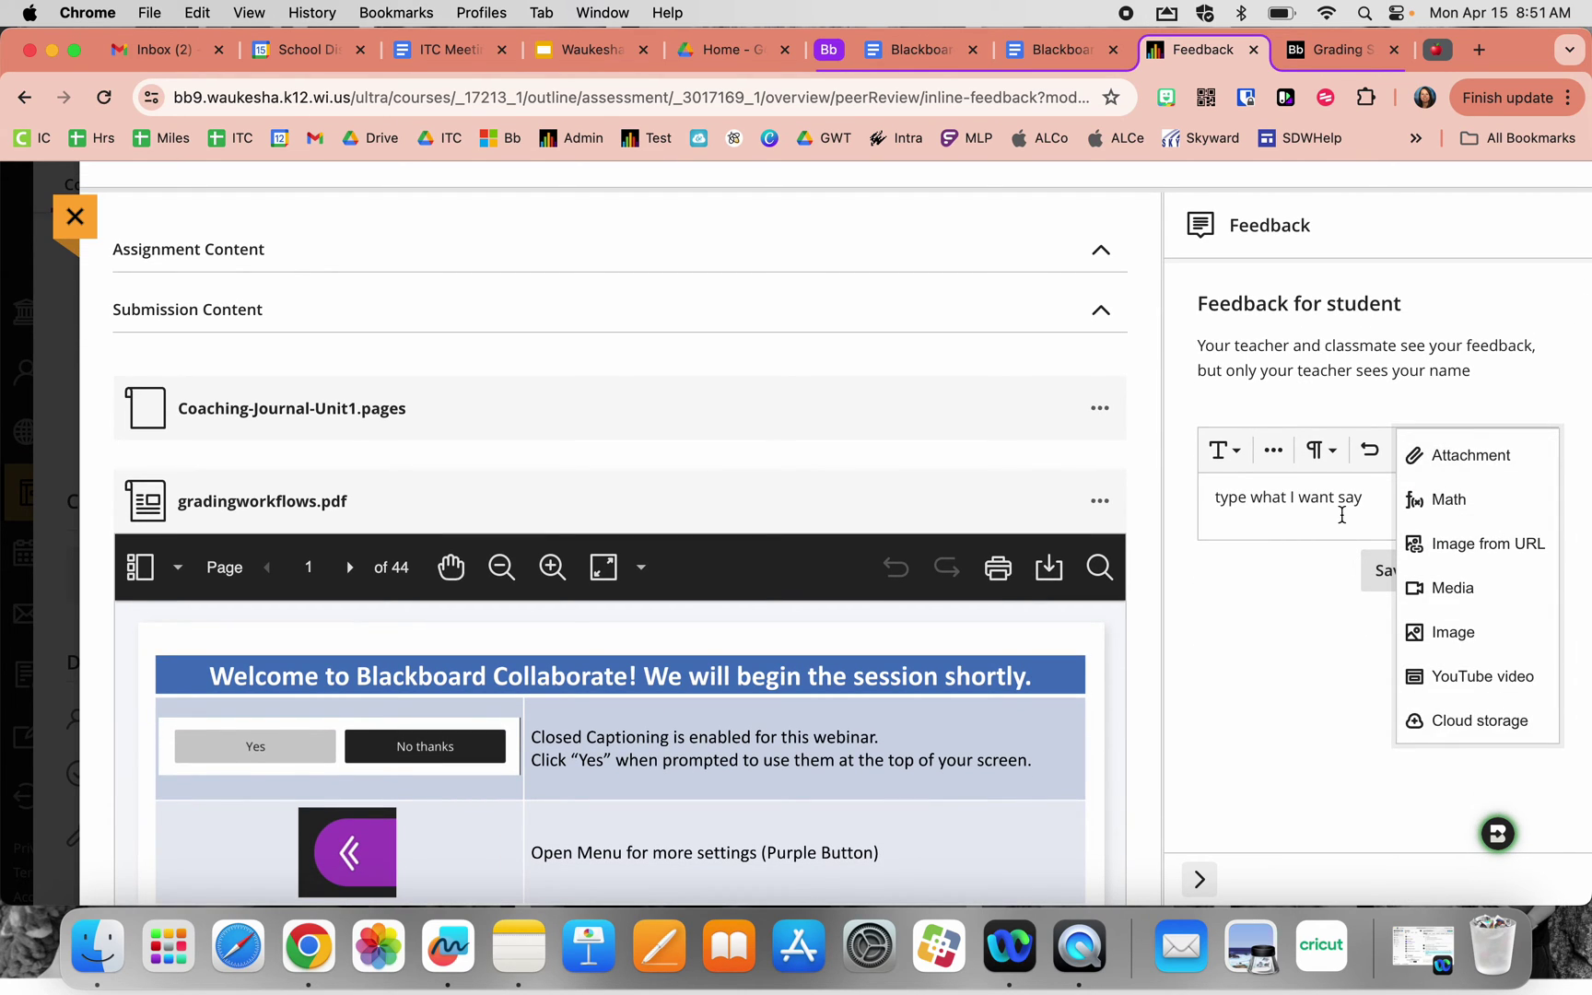
left_click(1342, 516)
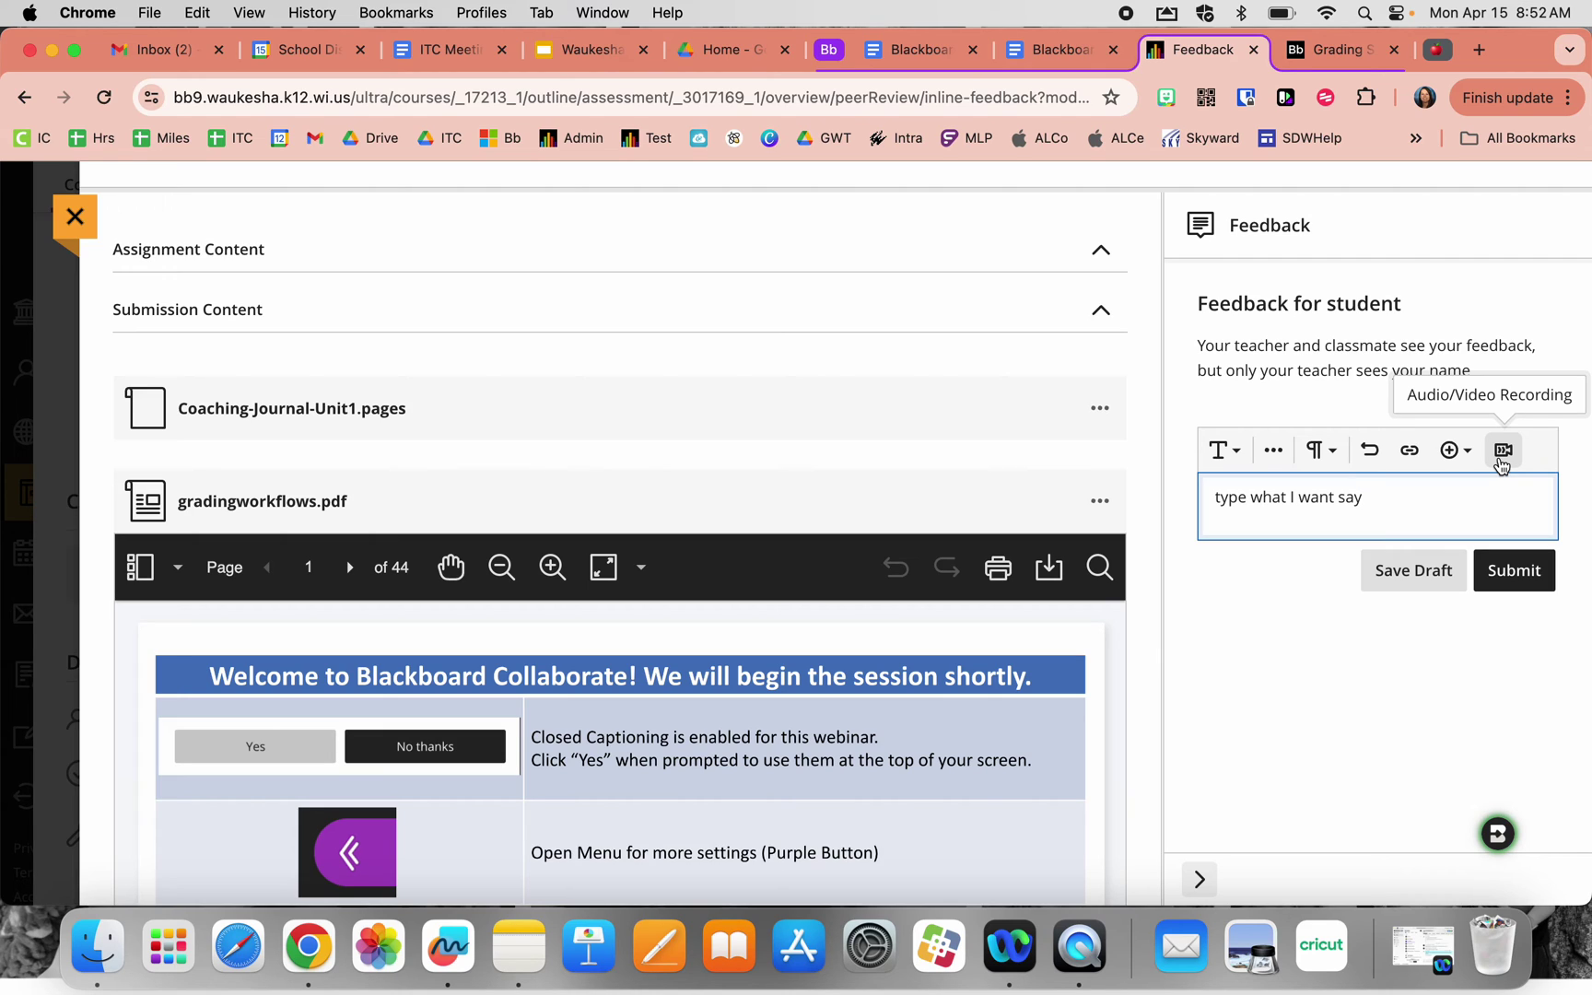
left_click(1502, 456)
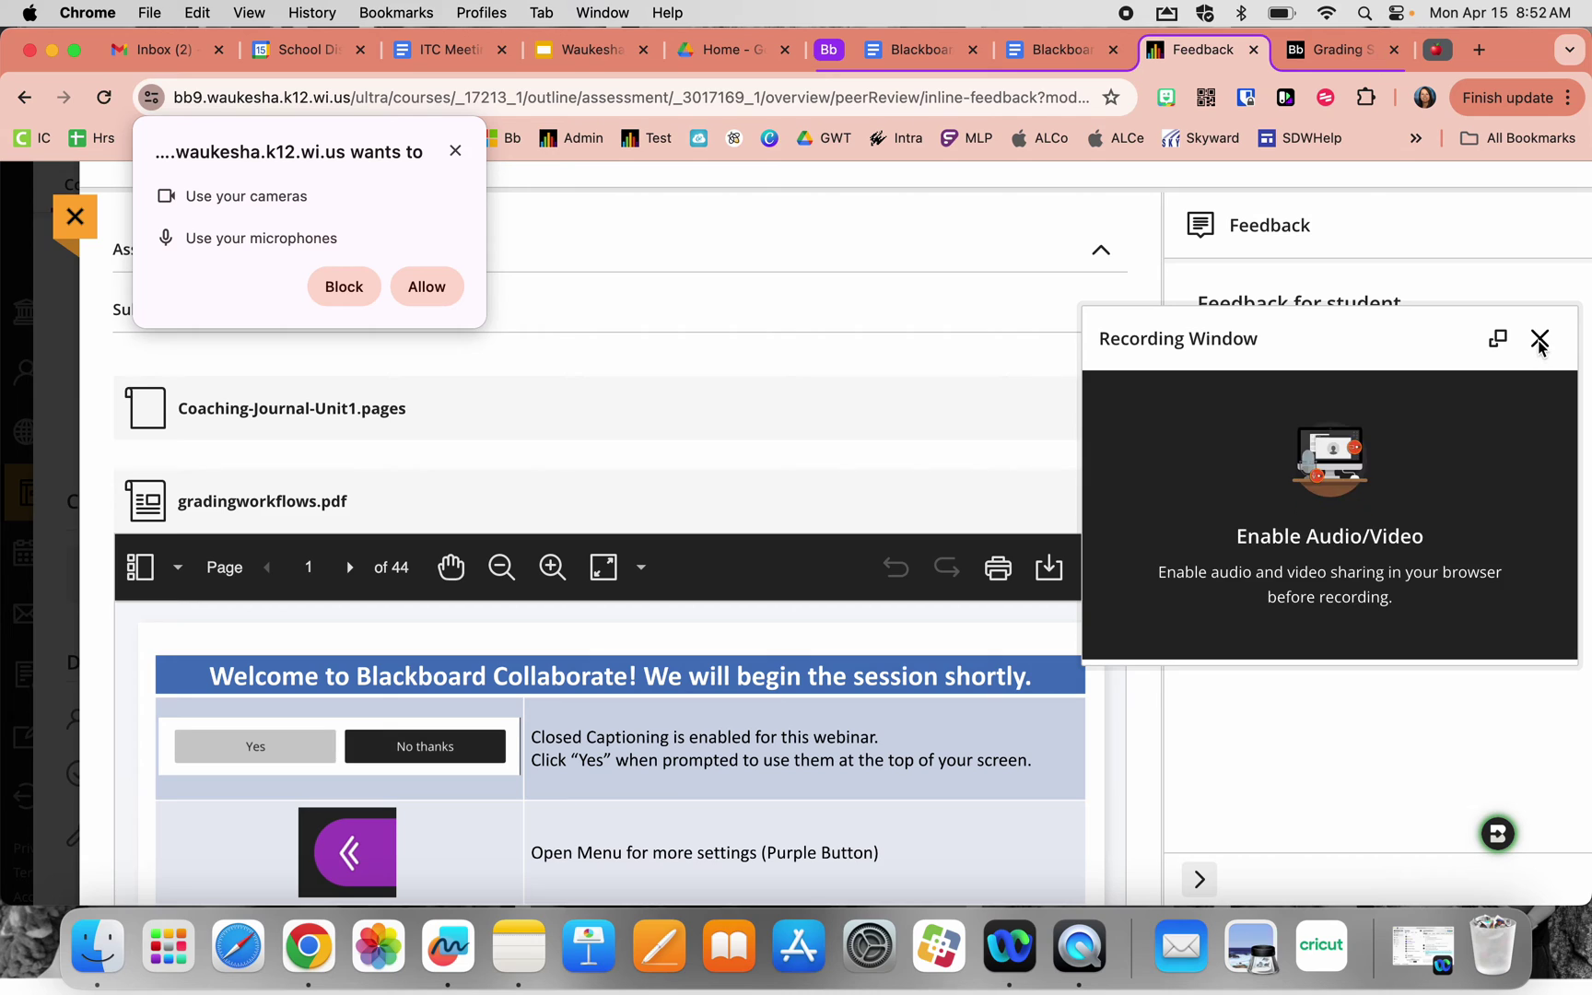
left_click(426, 287)
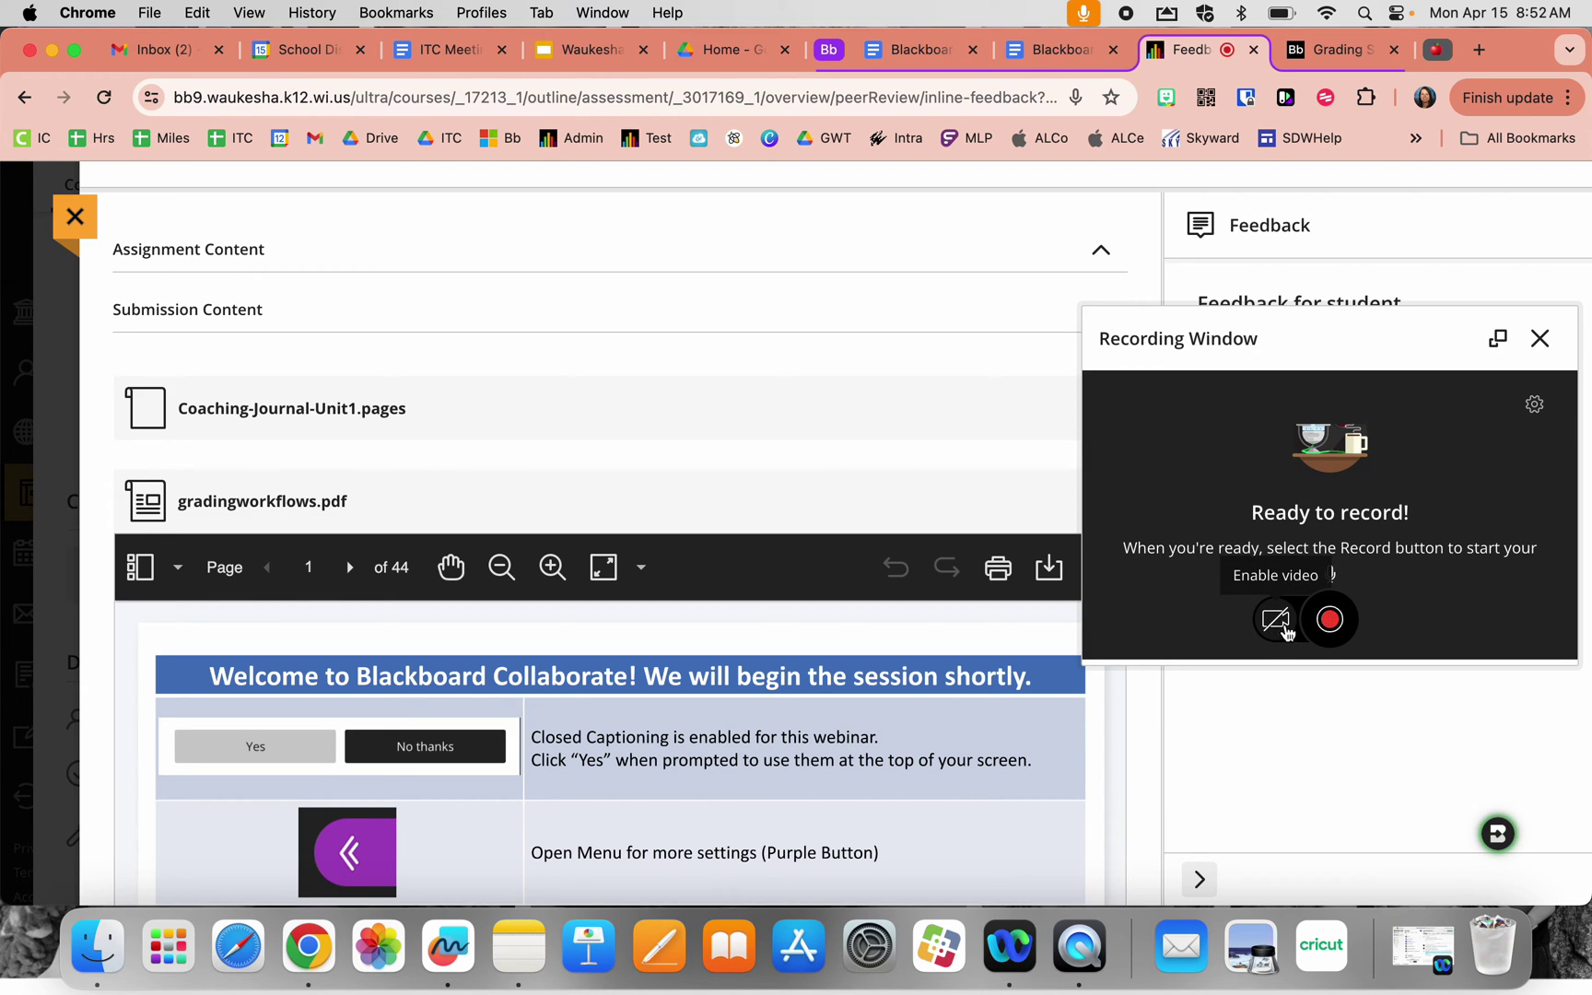
left_click(1536, 406)
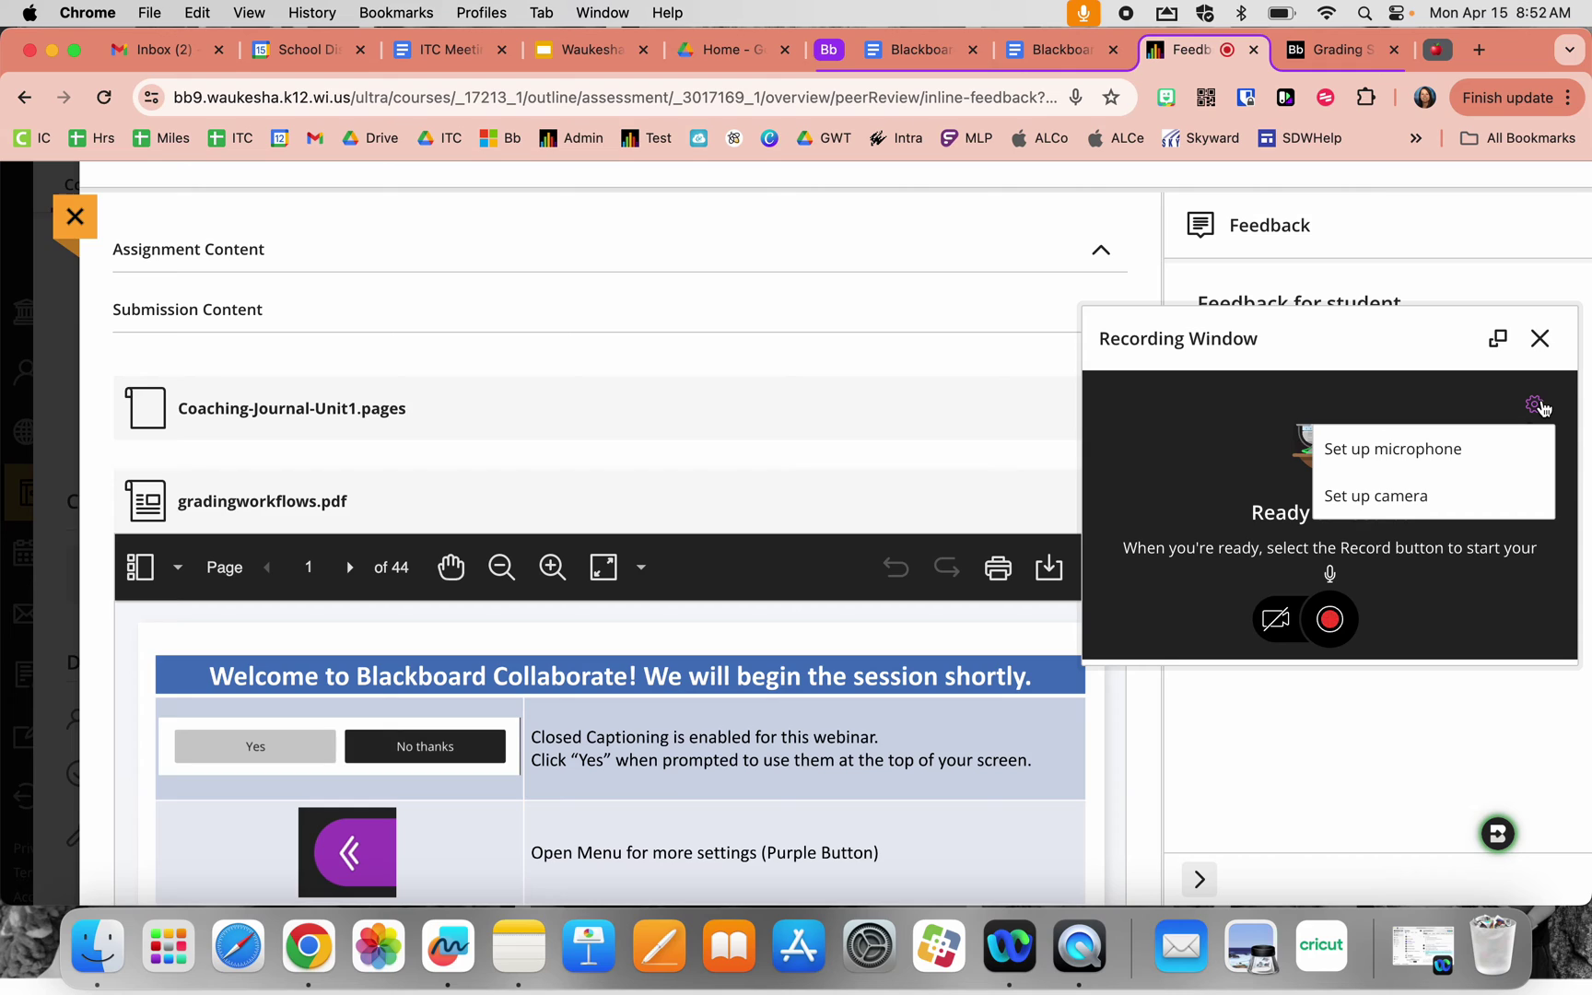
left_click(1542, 338)
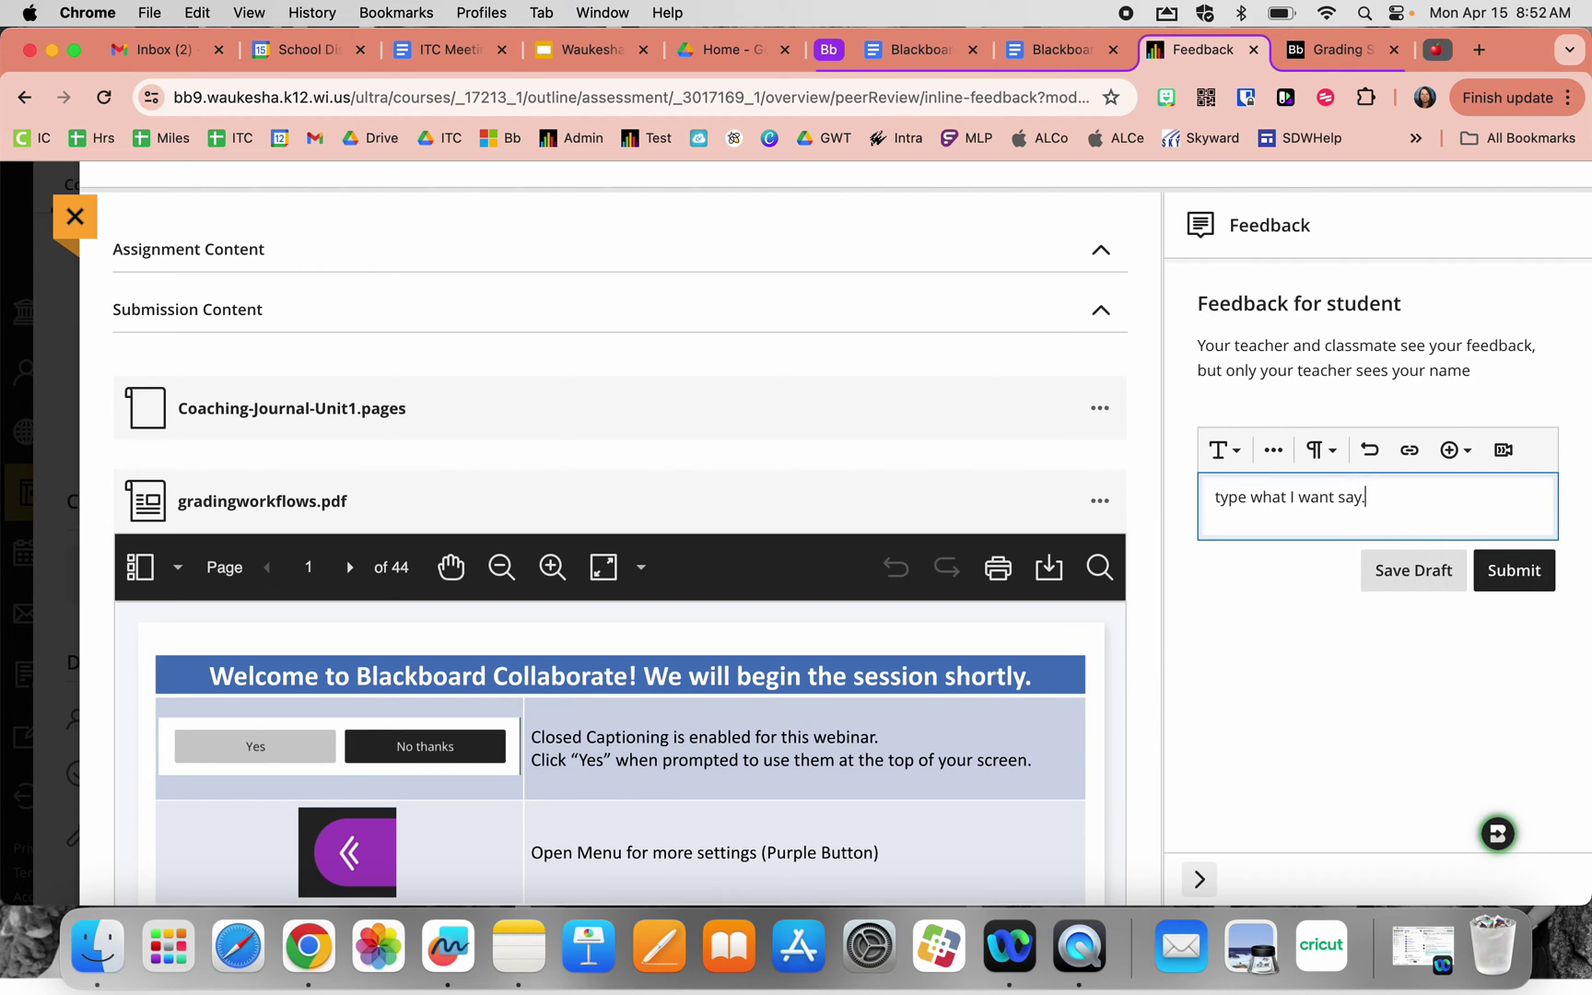
Add 'This is a sample' to the review, submit it, and close the review and details panel.
type("This is a sample")
key("Return")
left_click(1537, 581)
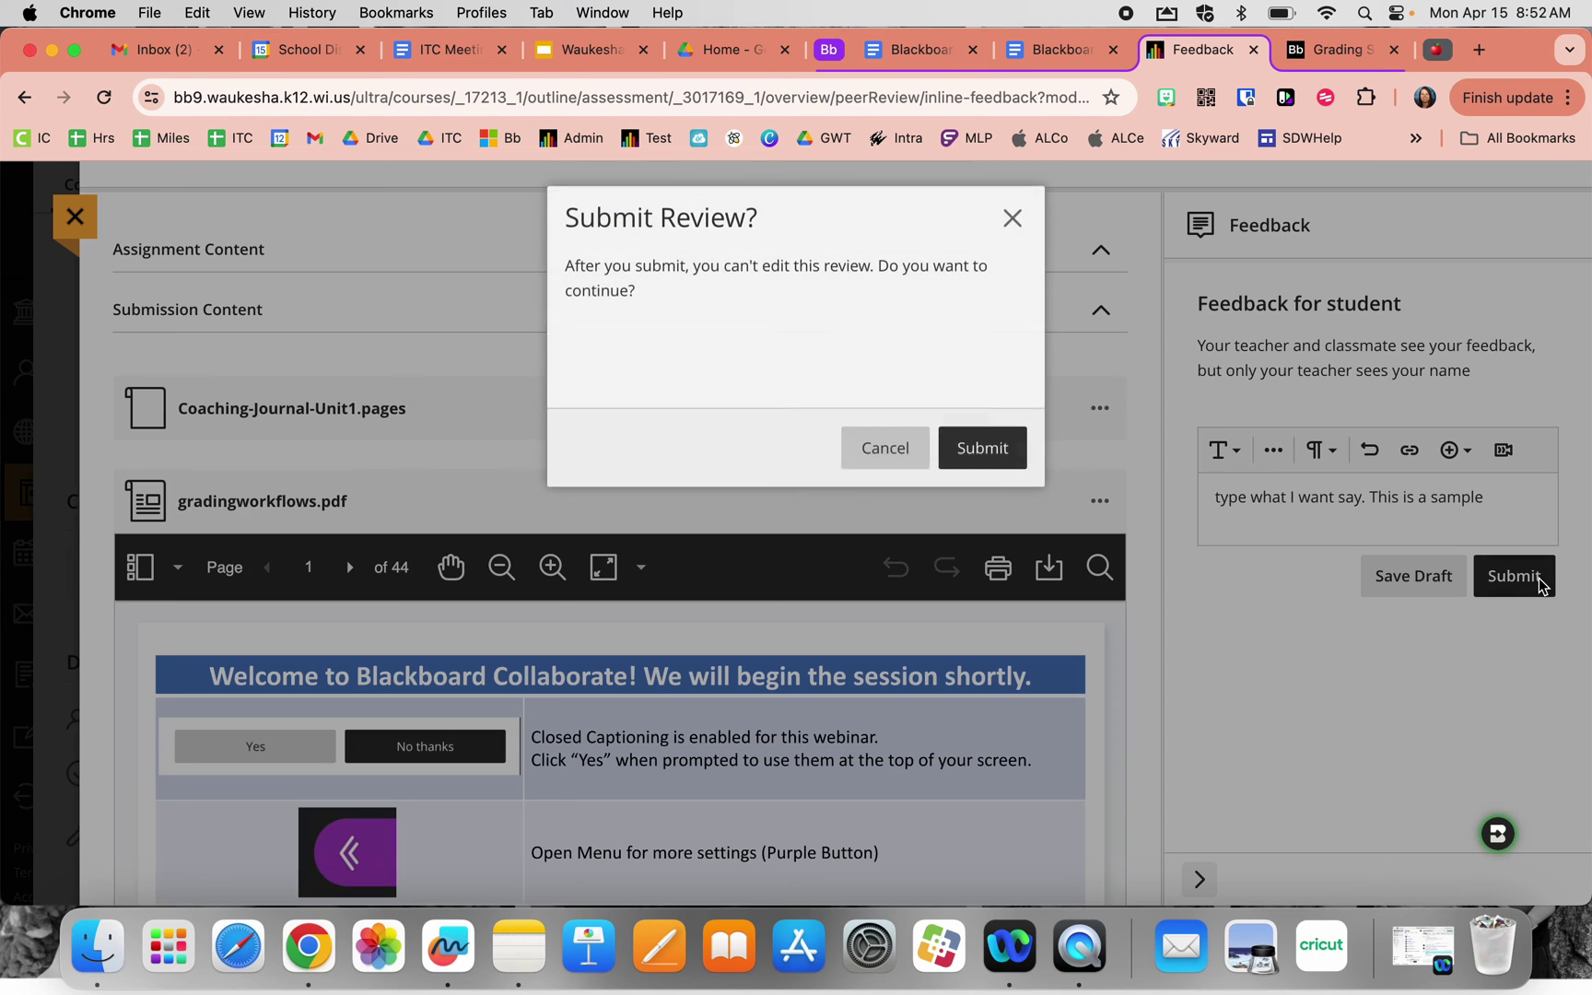
left_click(982, 456)
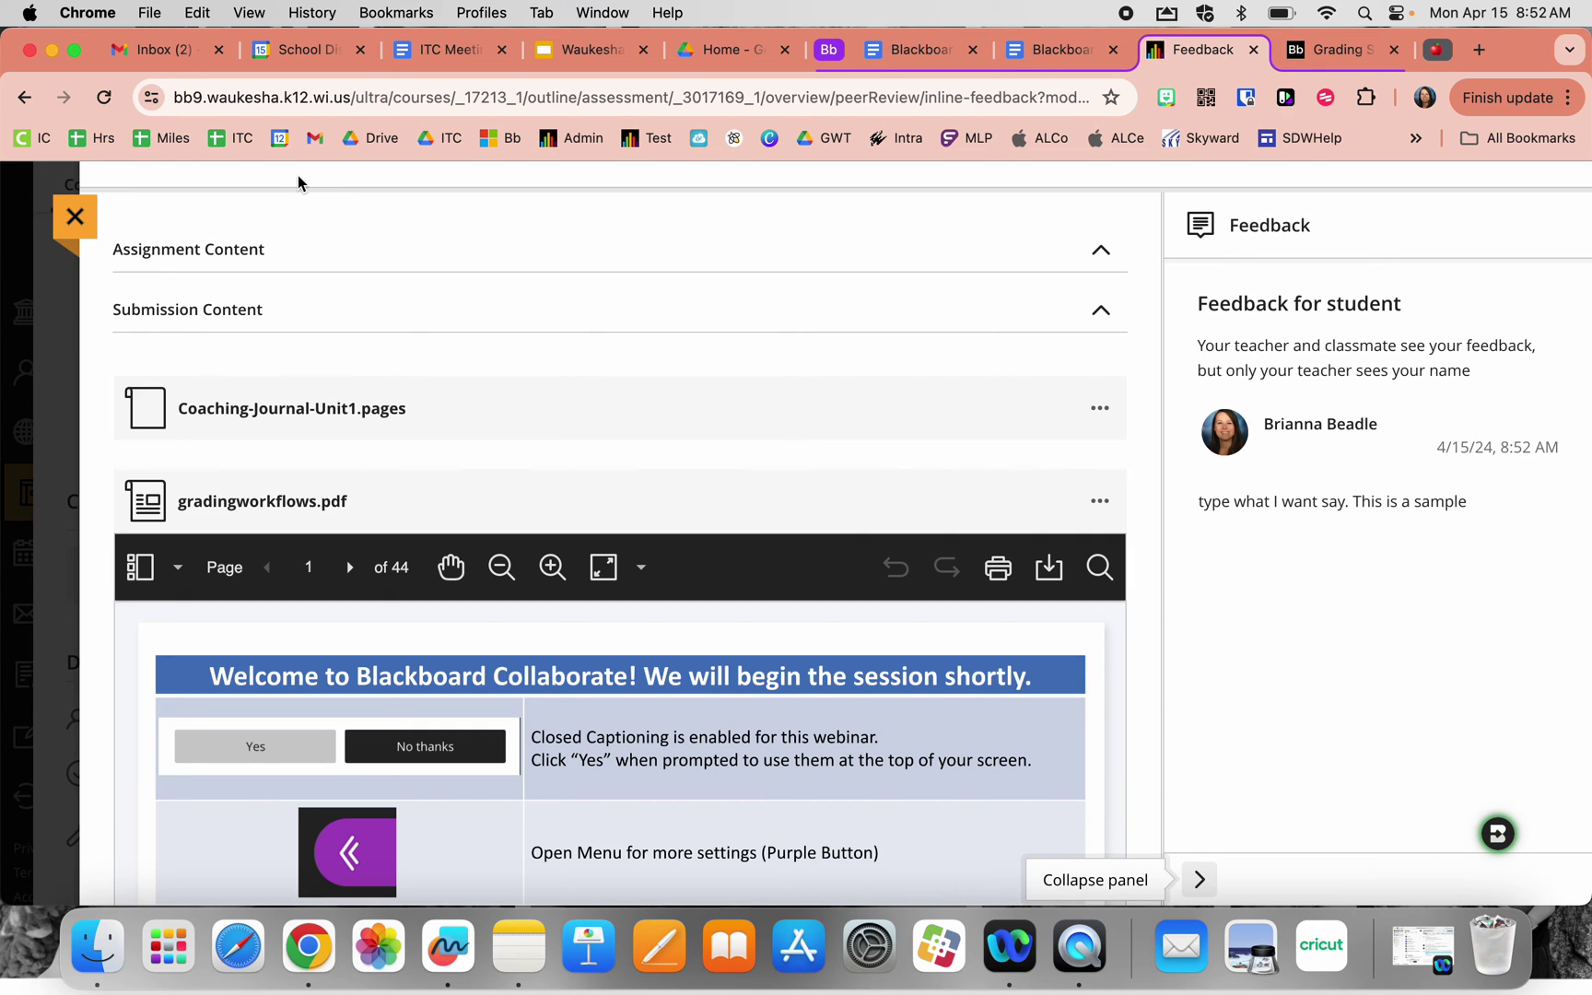
left_click(66, 225)
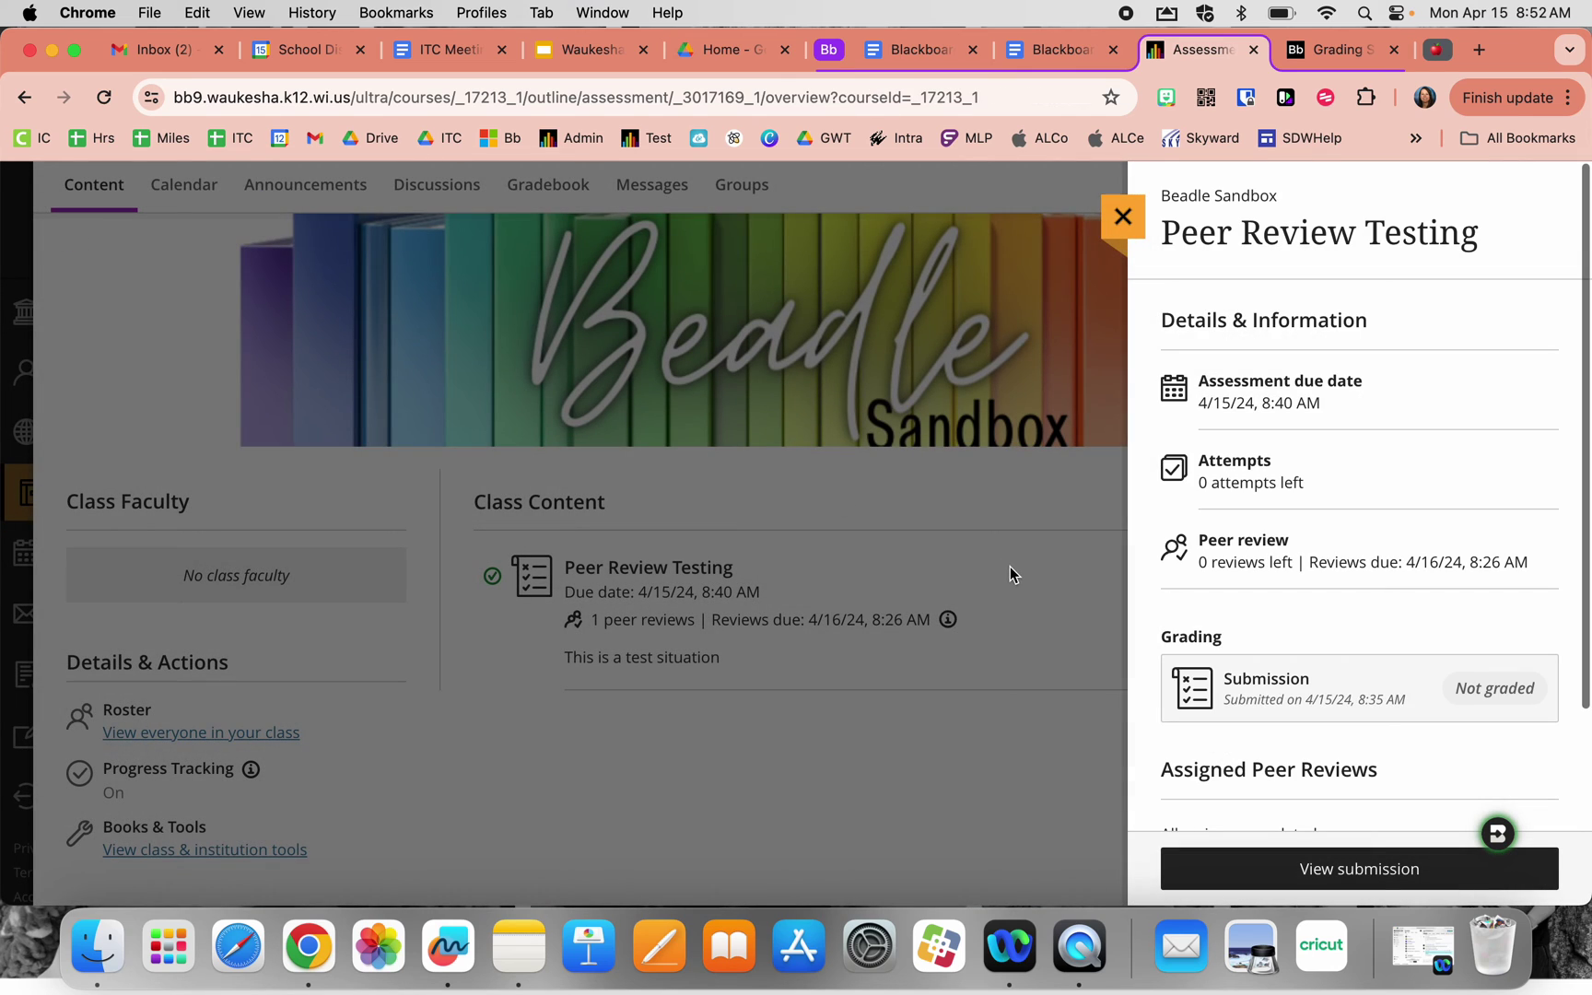
scroll(1435, 765, "down", 2)
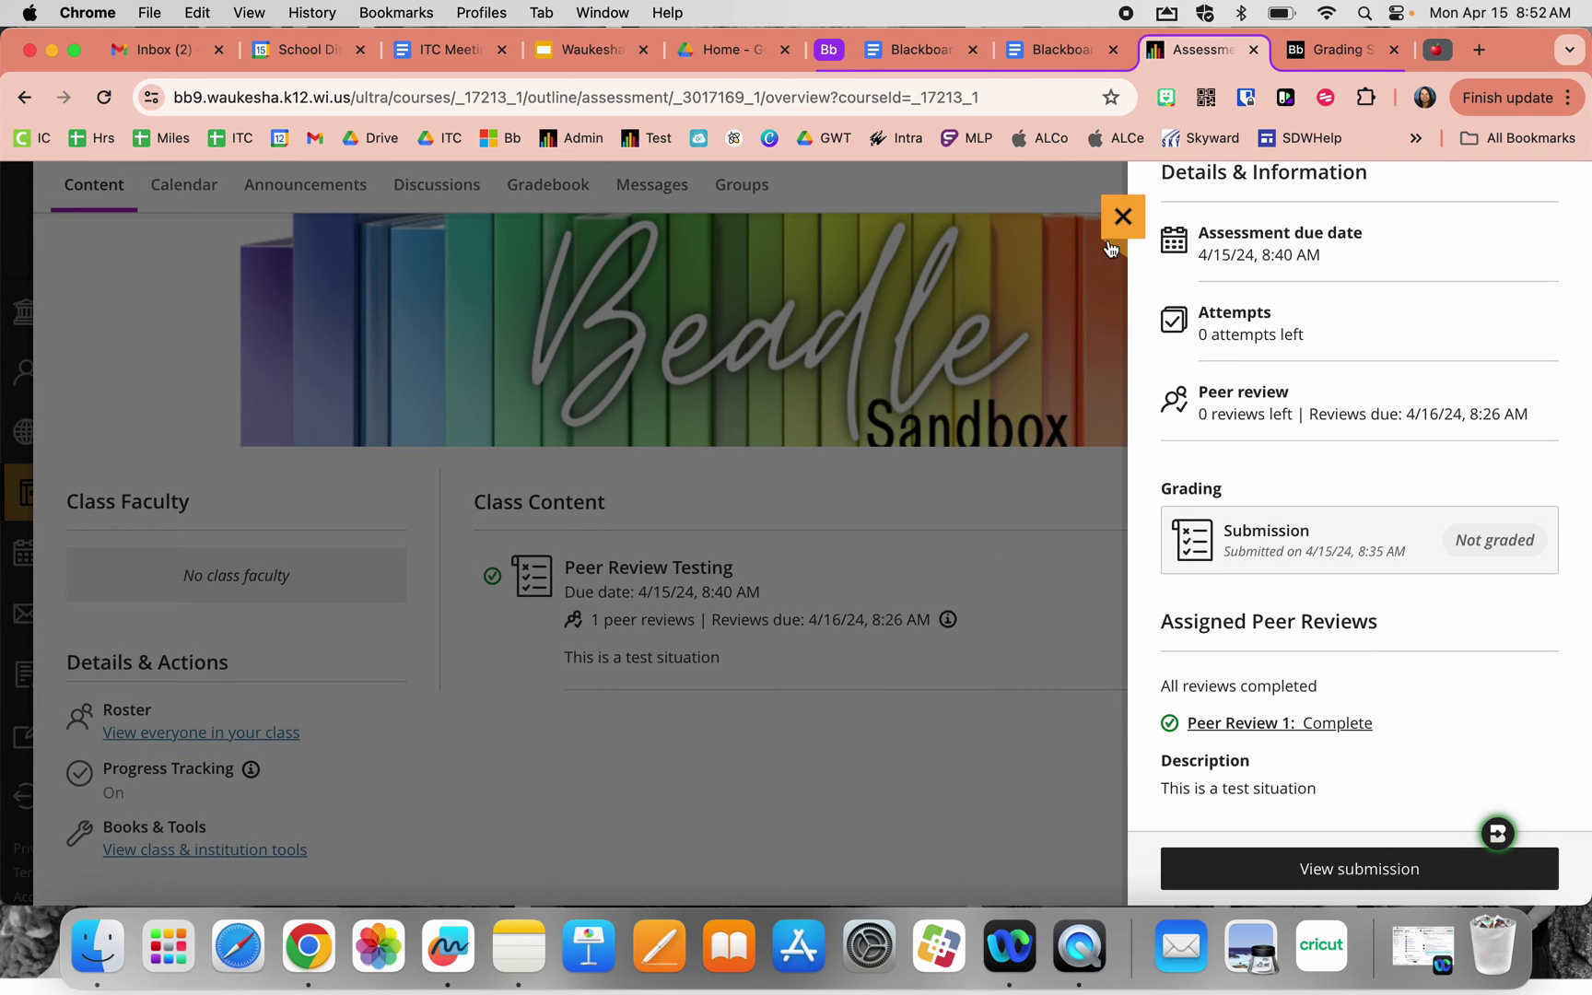
key("Escape")
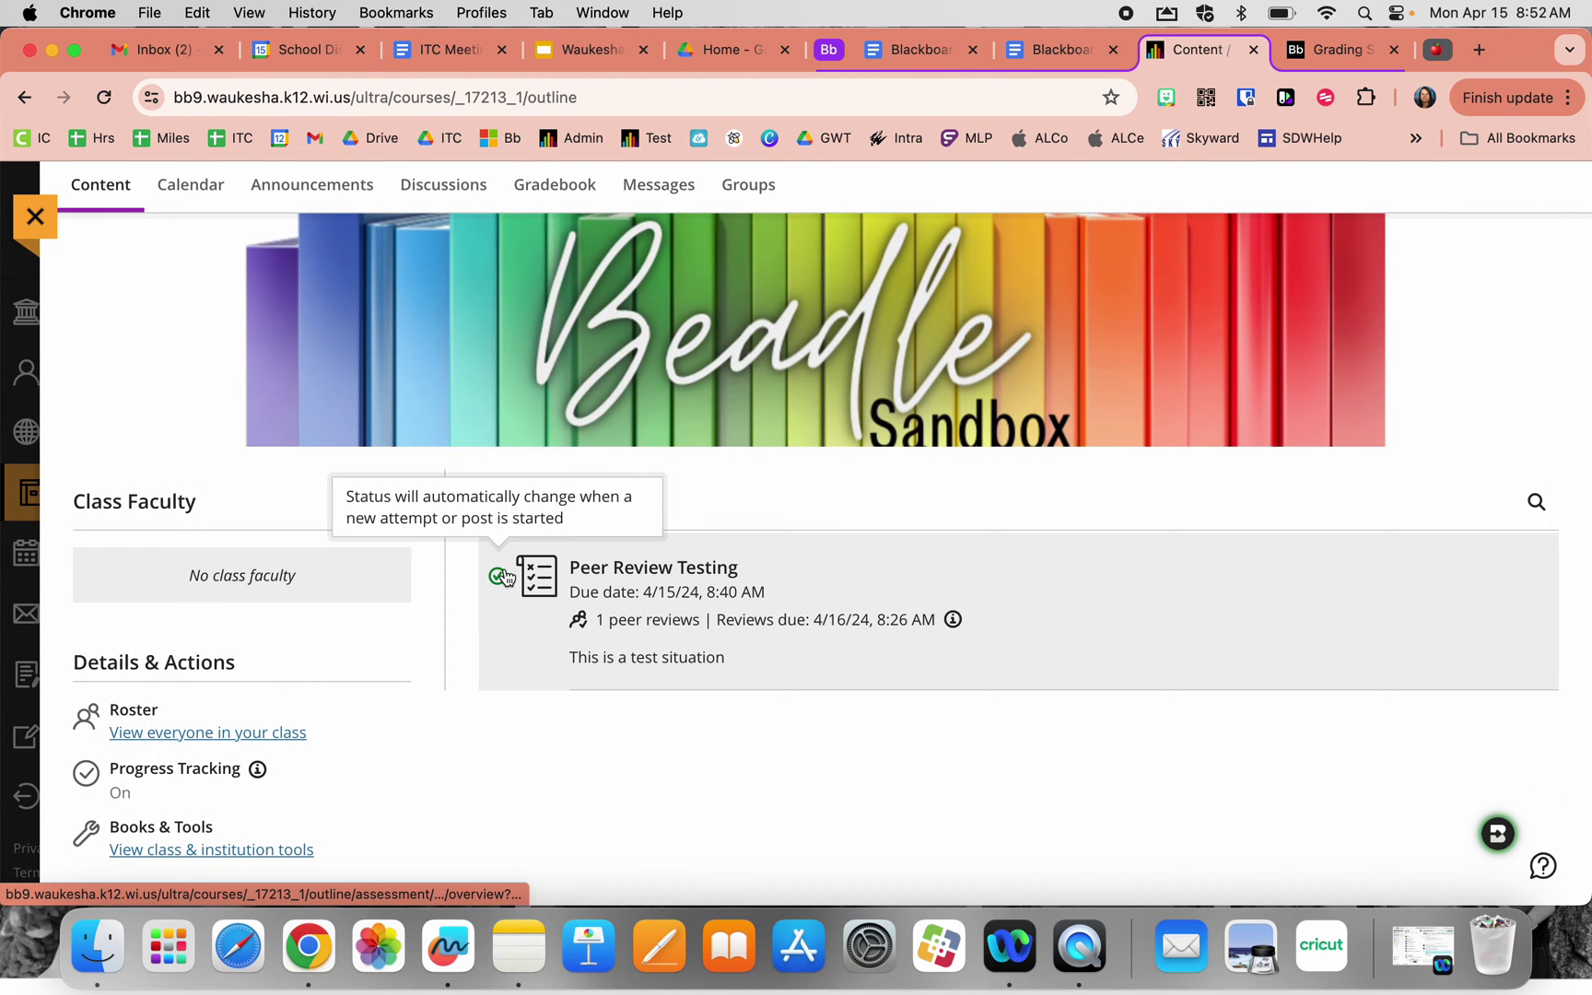
Exit Student Preview saving the preview user, then open Peer Review Testing as instructor.
scroll(473, 461, "up", 3)
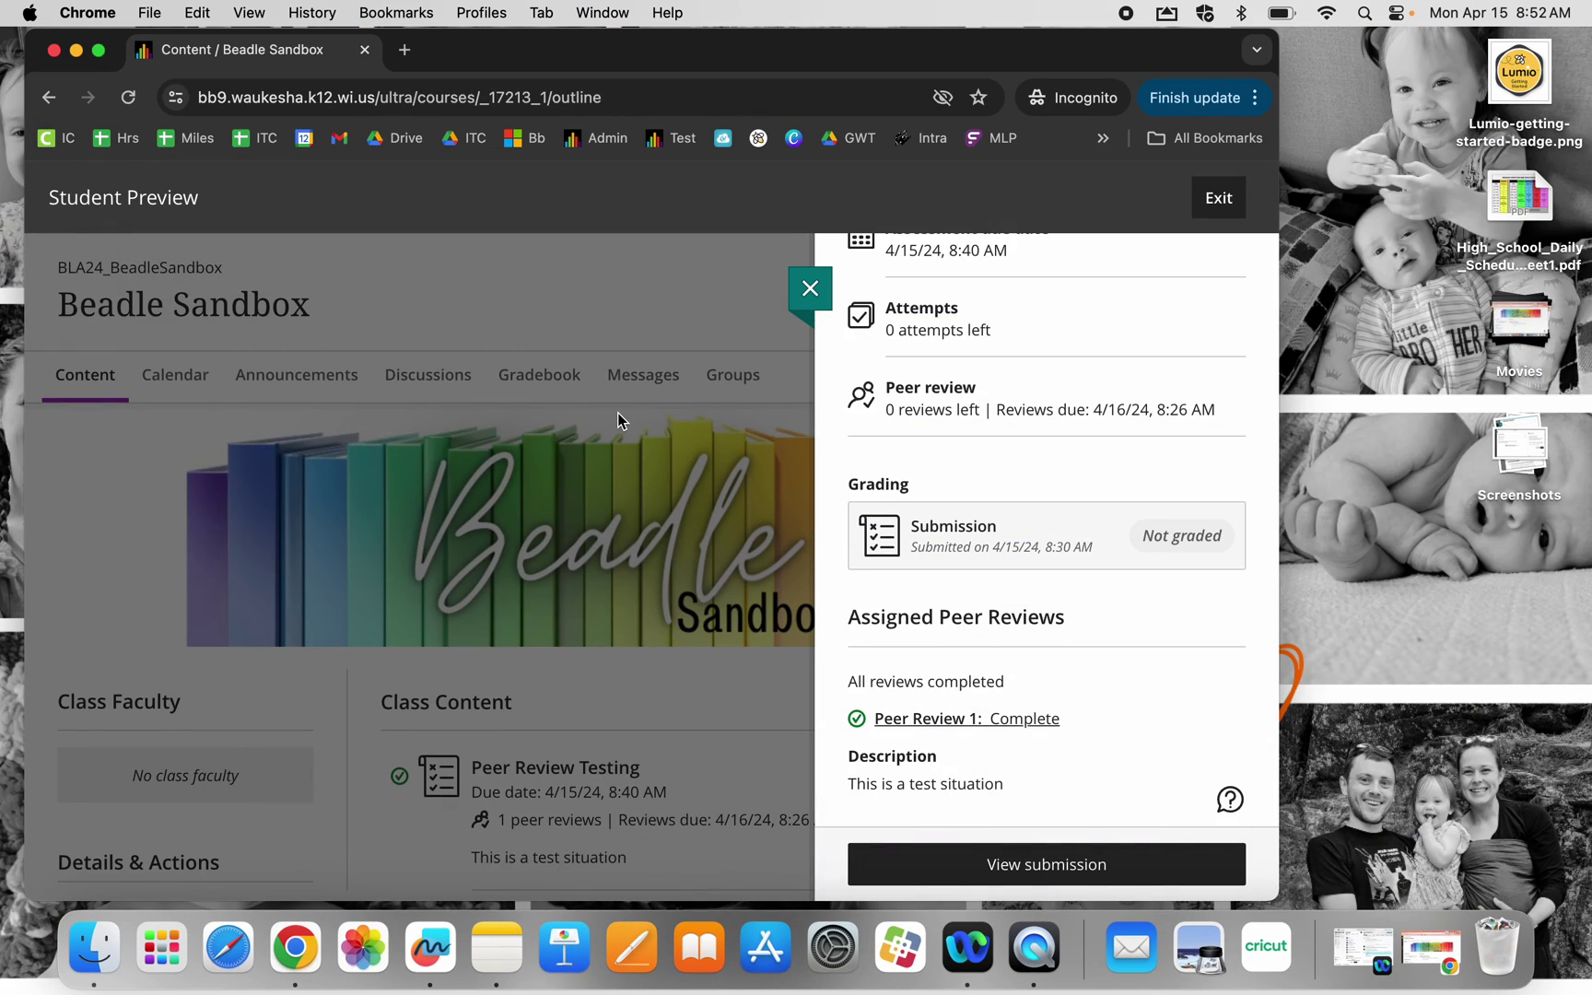
left_click(616, 414)
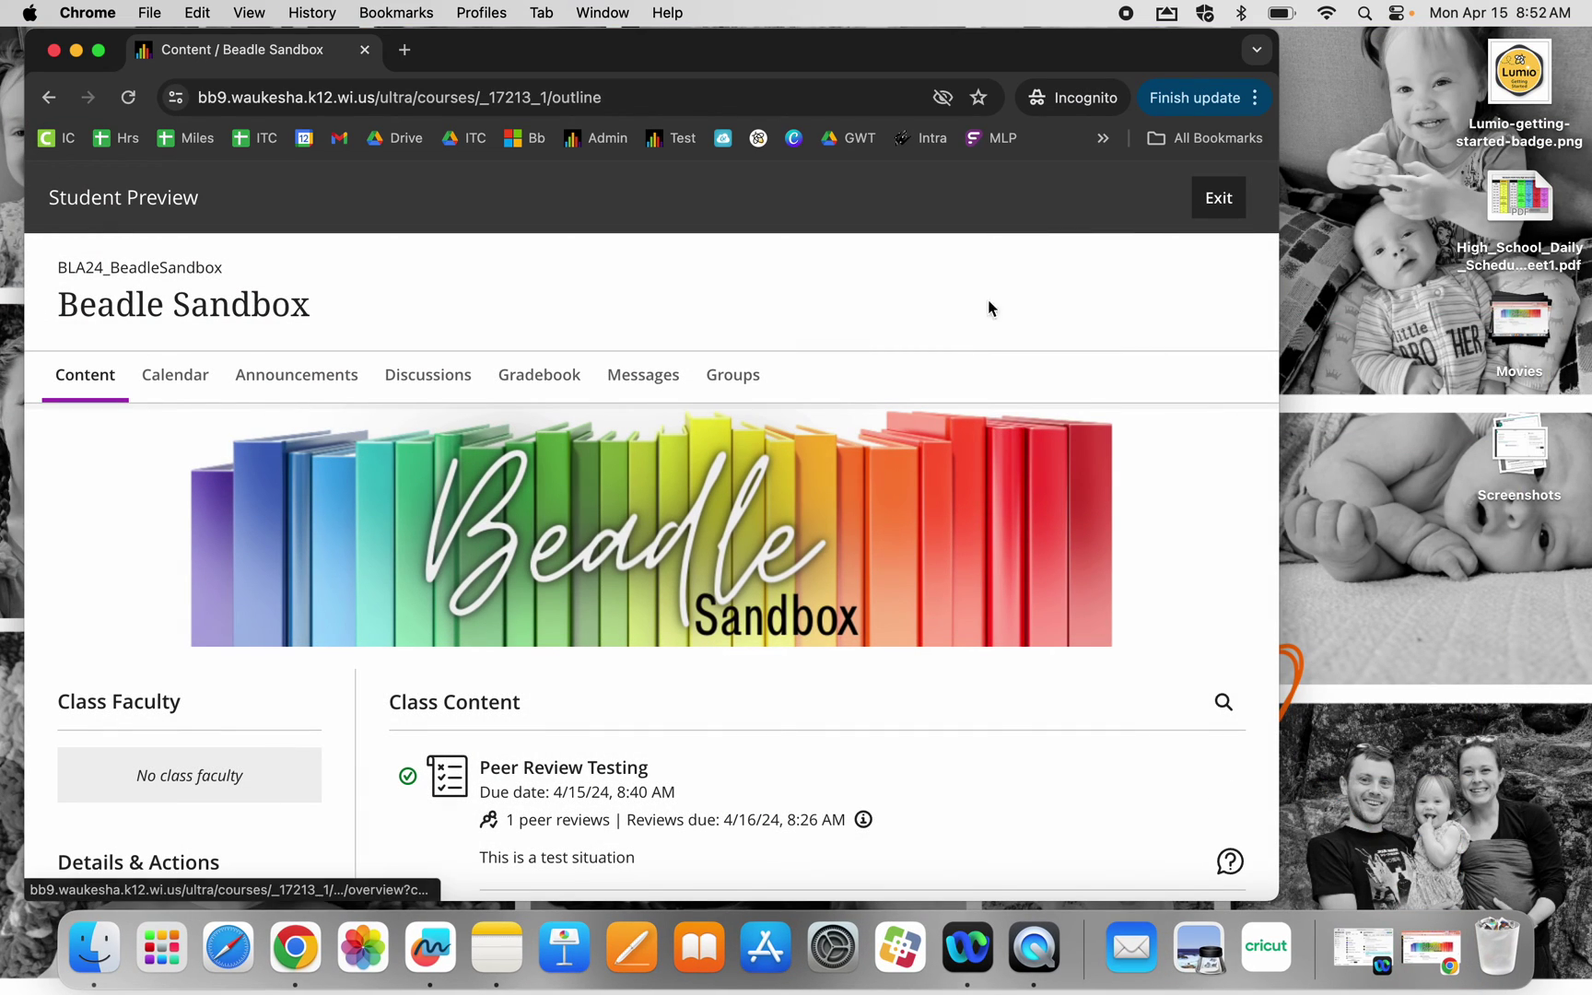
left_click(1212, 220)
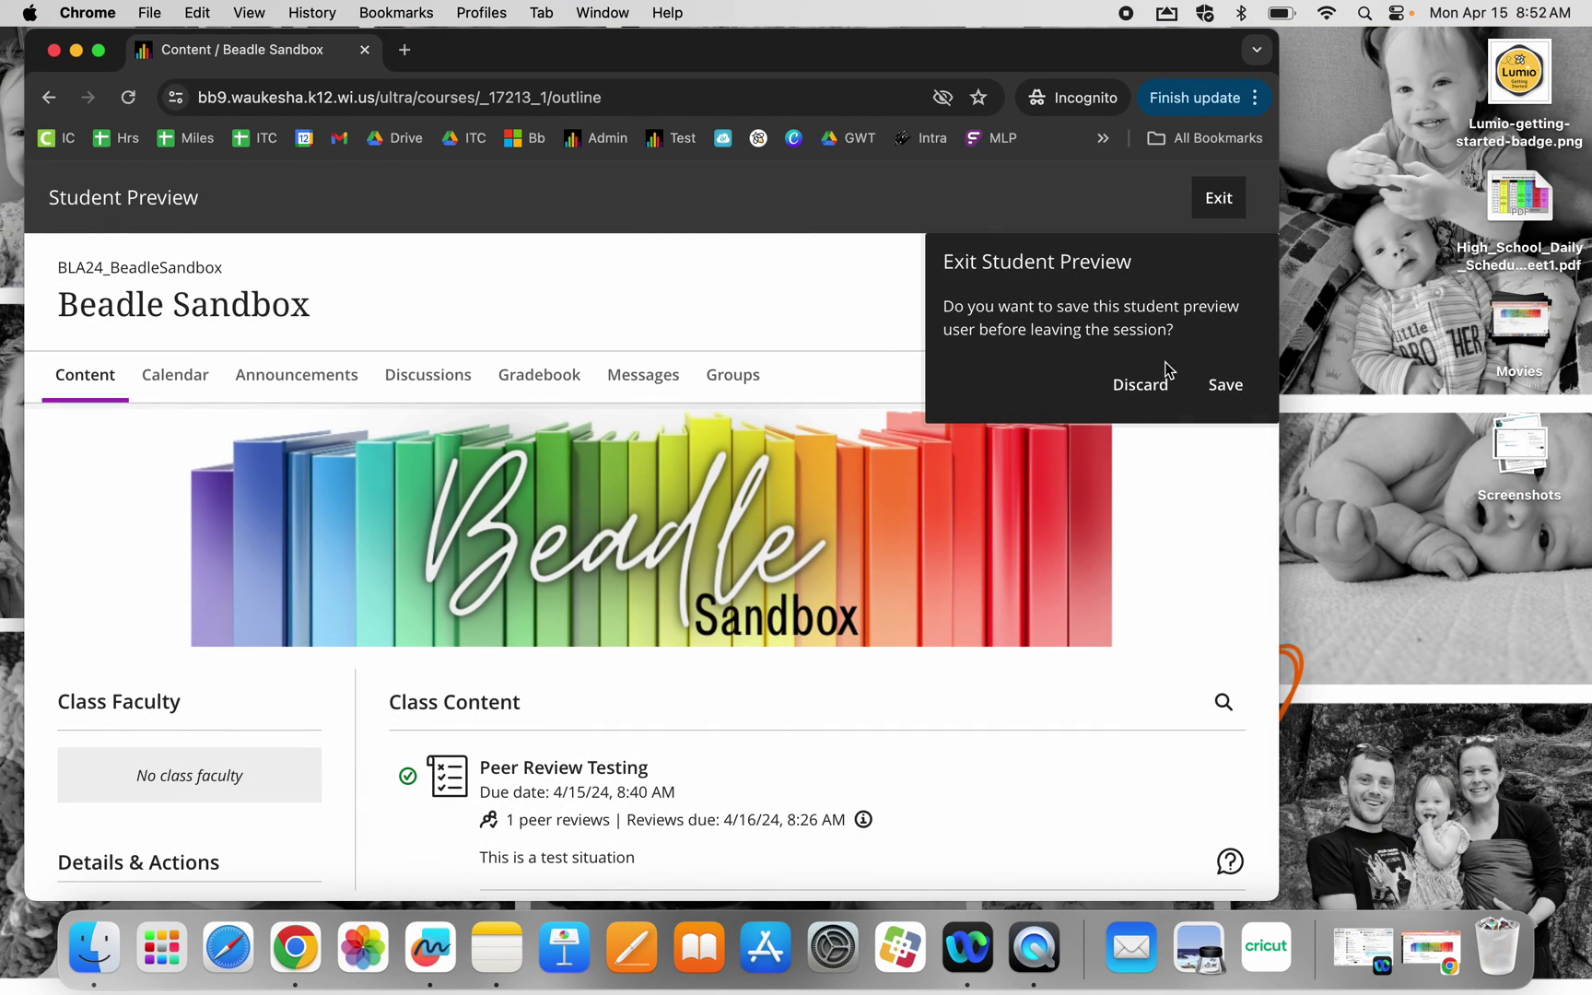
left_click(1231, 387)
left_click(840, 450)
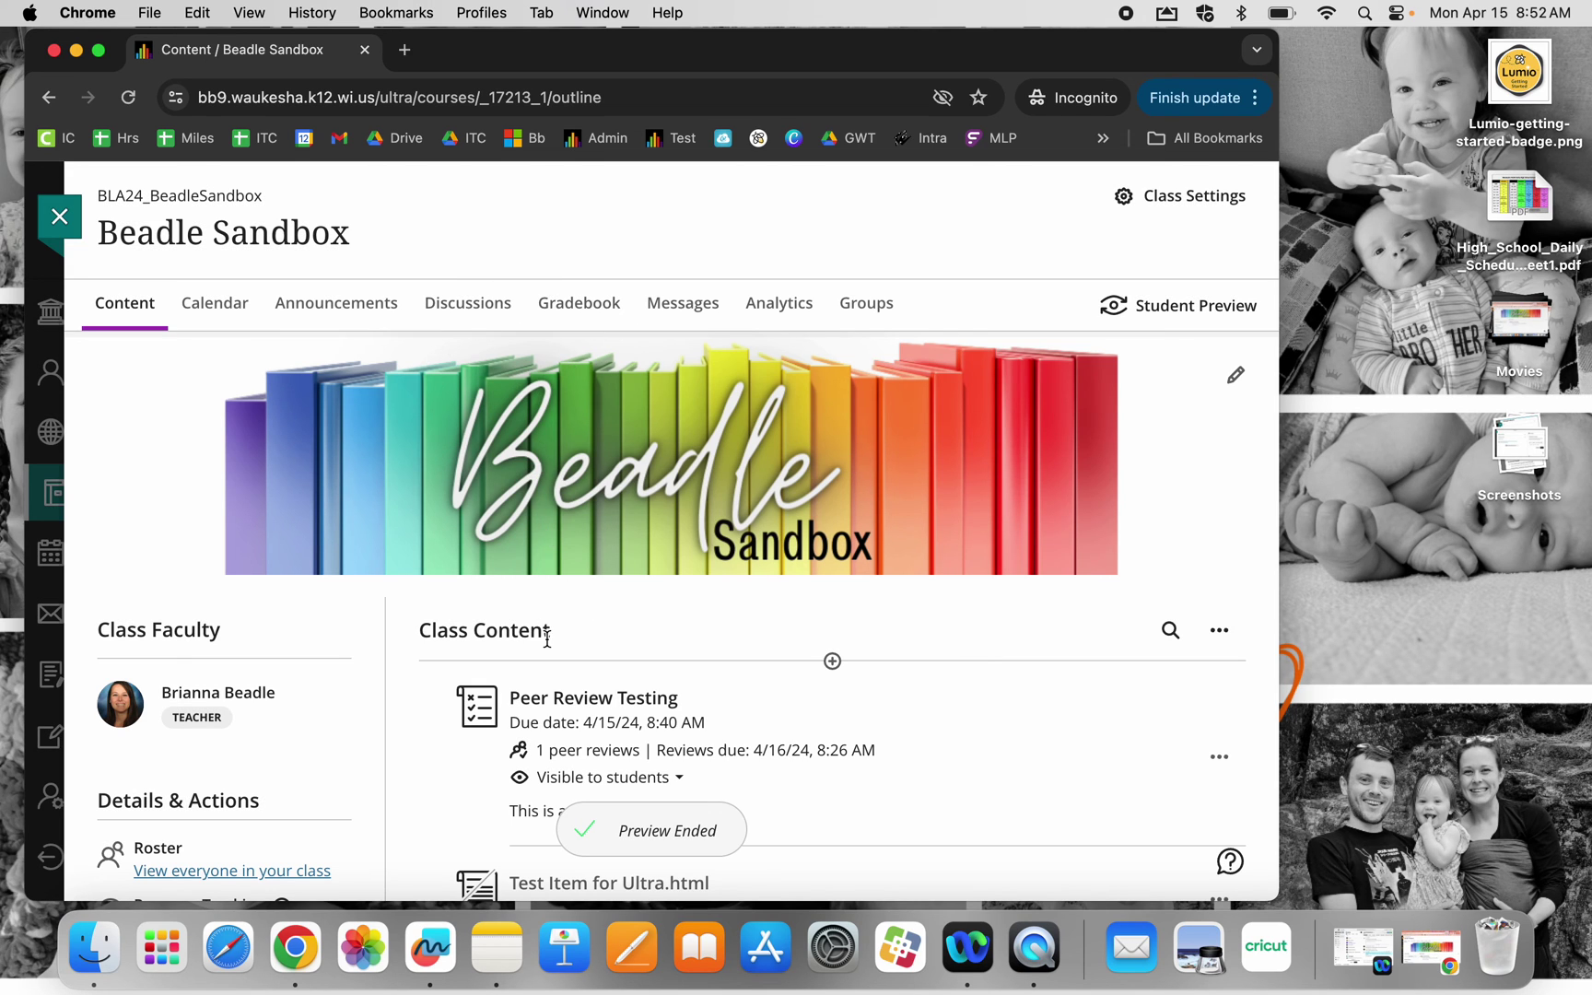
scroll(543, 636, "down", 3)
left_click(572, 533)
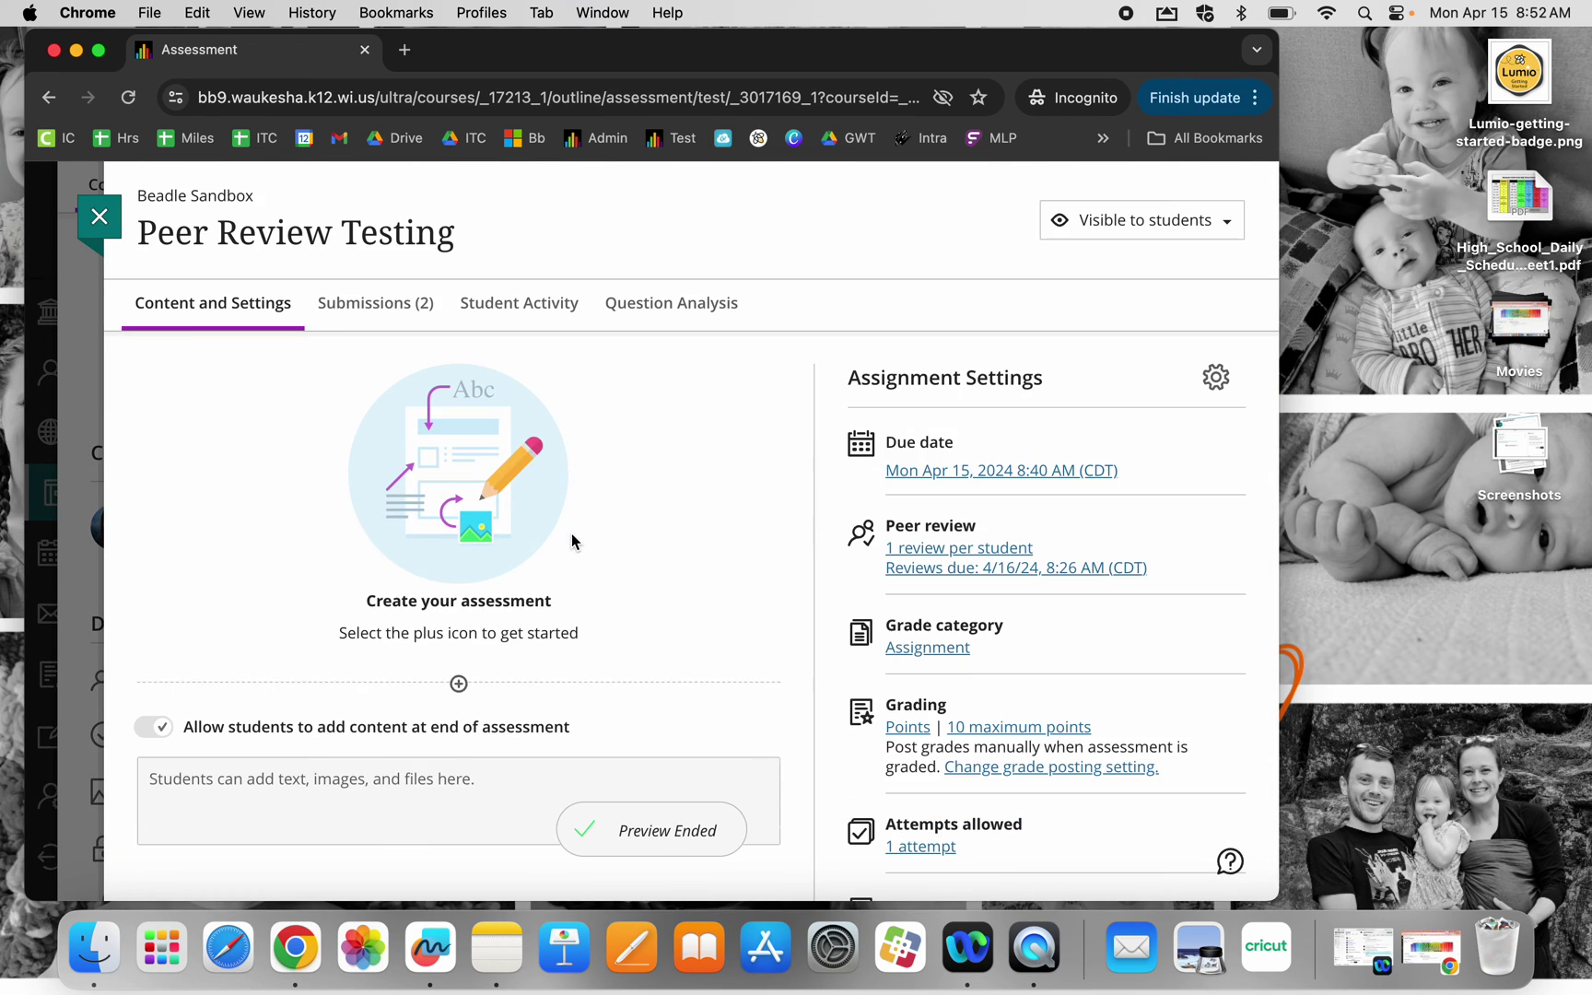
Open the preview student's submission from the Submissions (2) list for grading.
left_click(404, 316)
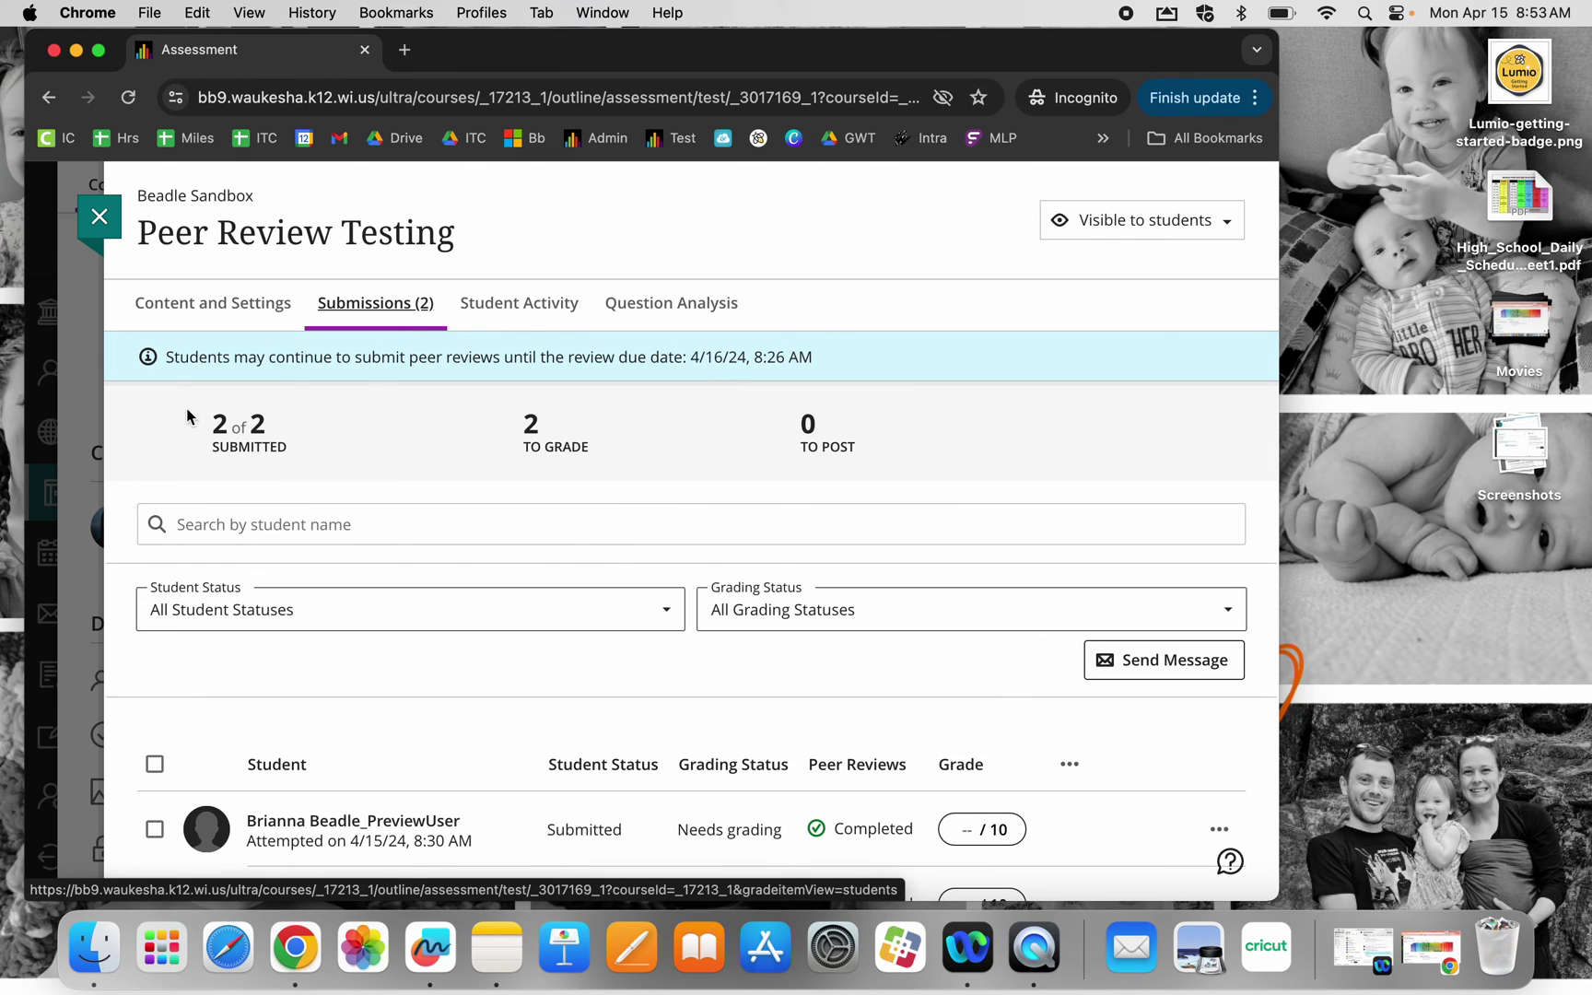
scroll(676, 611, "down", 3)
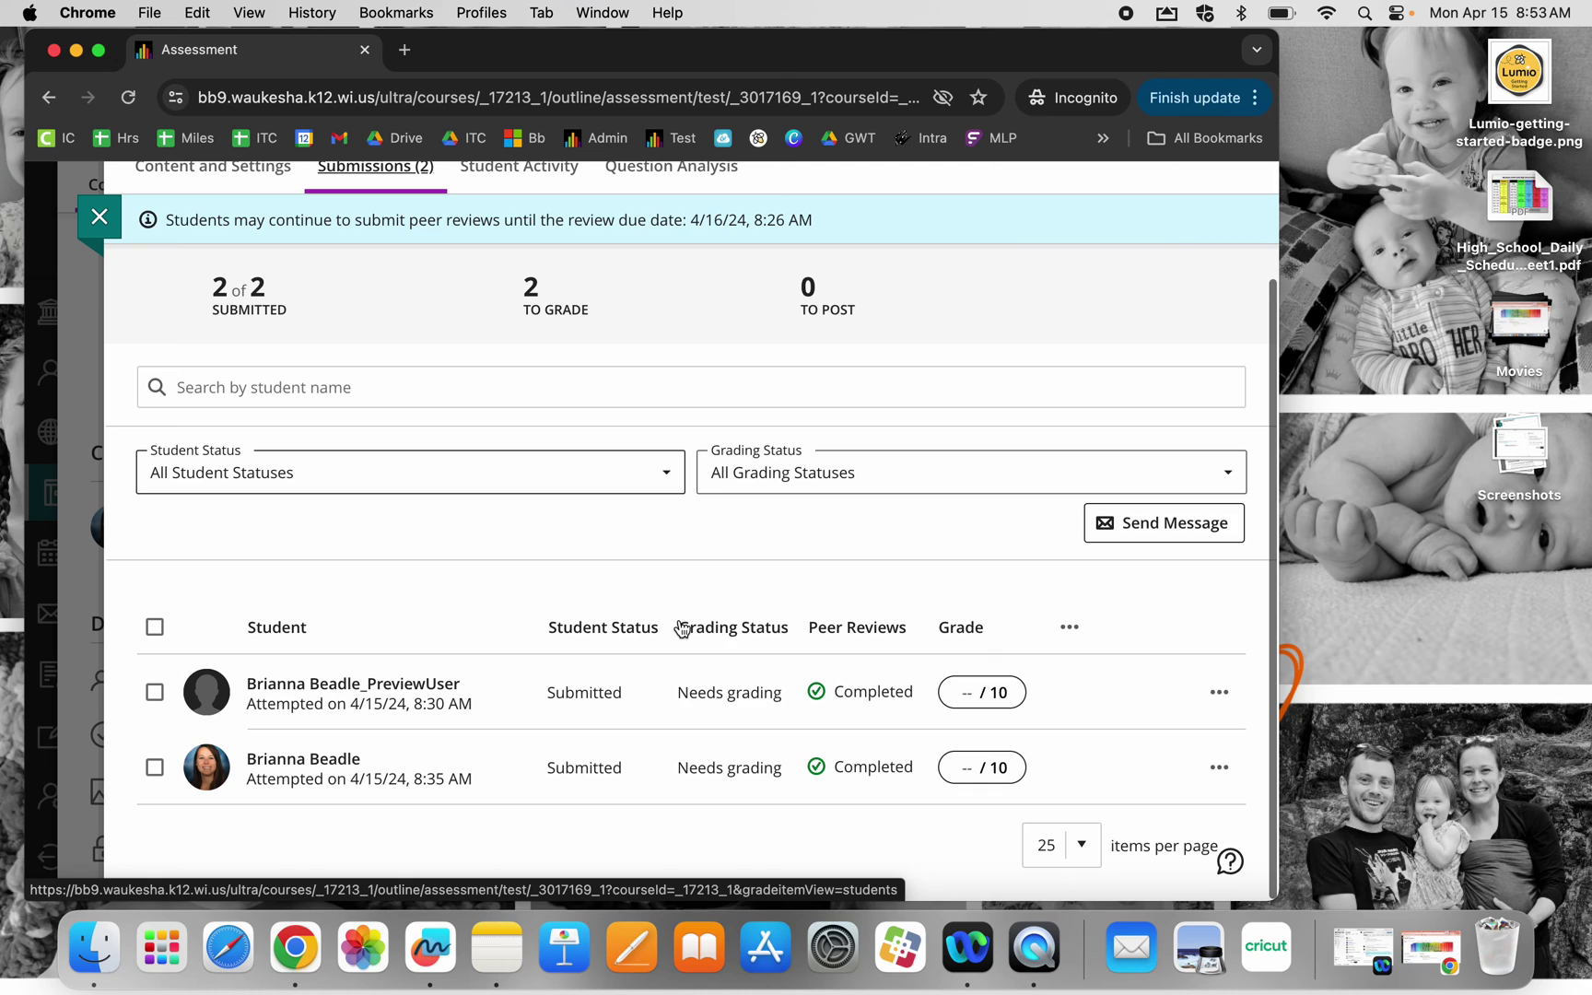
left_click(867, 697)
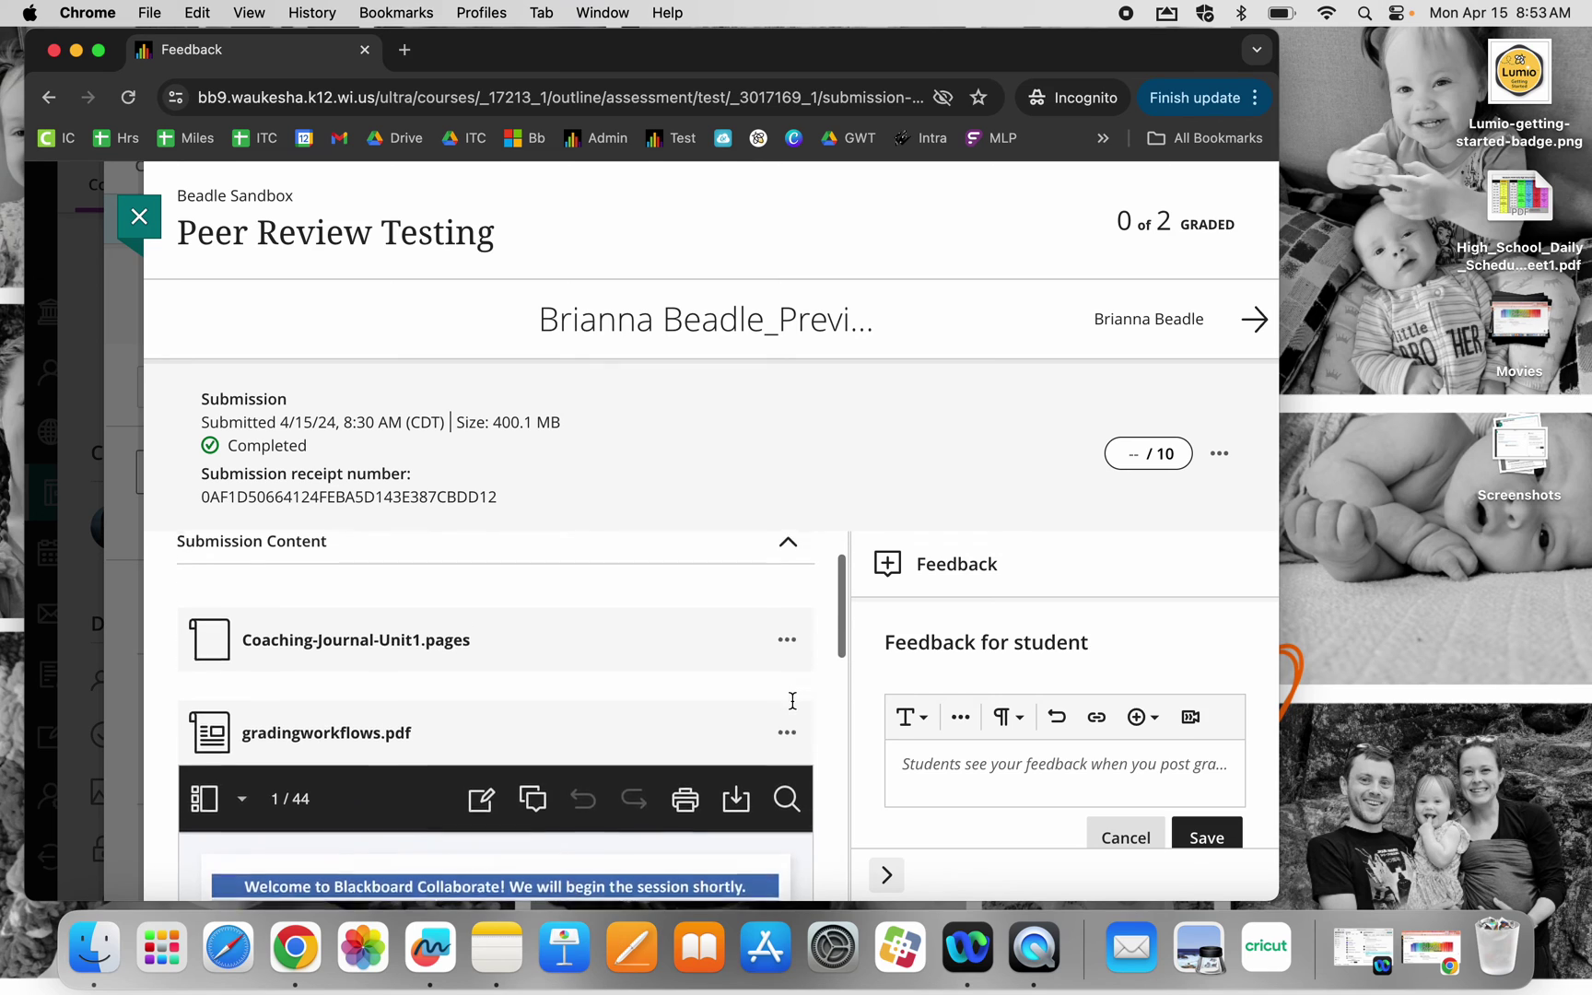
Enter a score of 9 for the preview student's submission.
scroll(1035, 577, "down", 4)
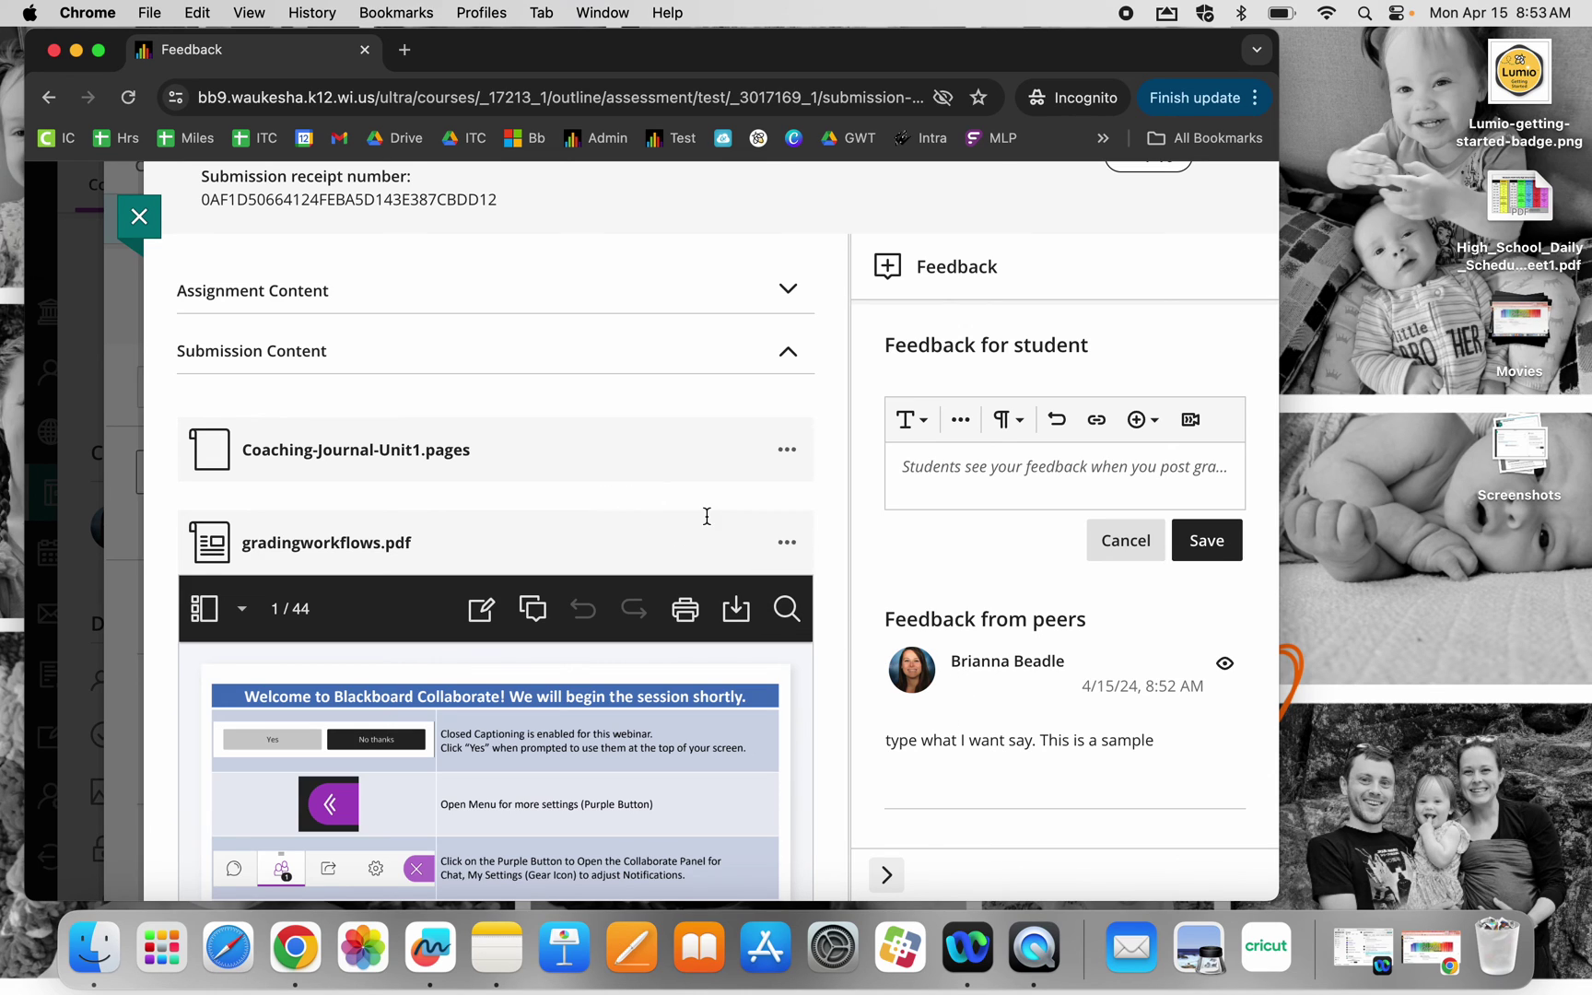
scroll(707, 516, "up", 4)
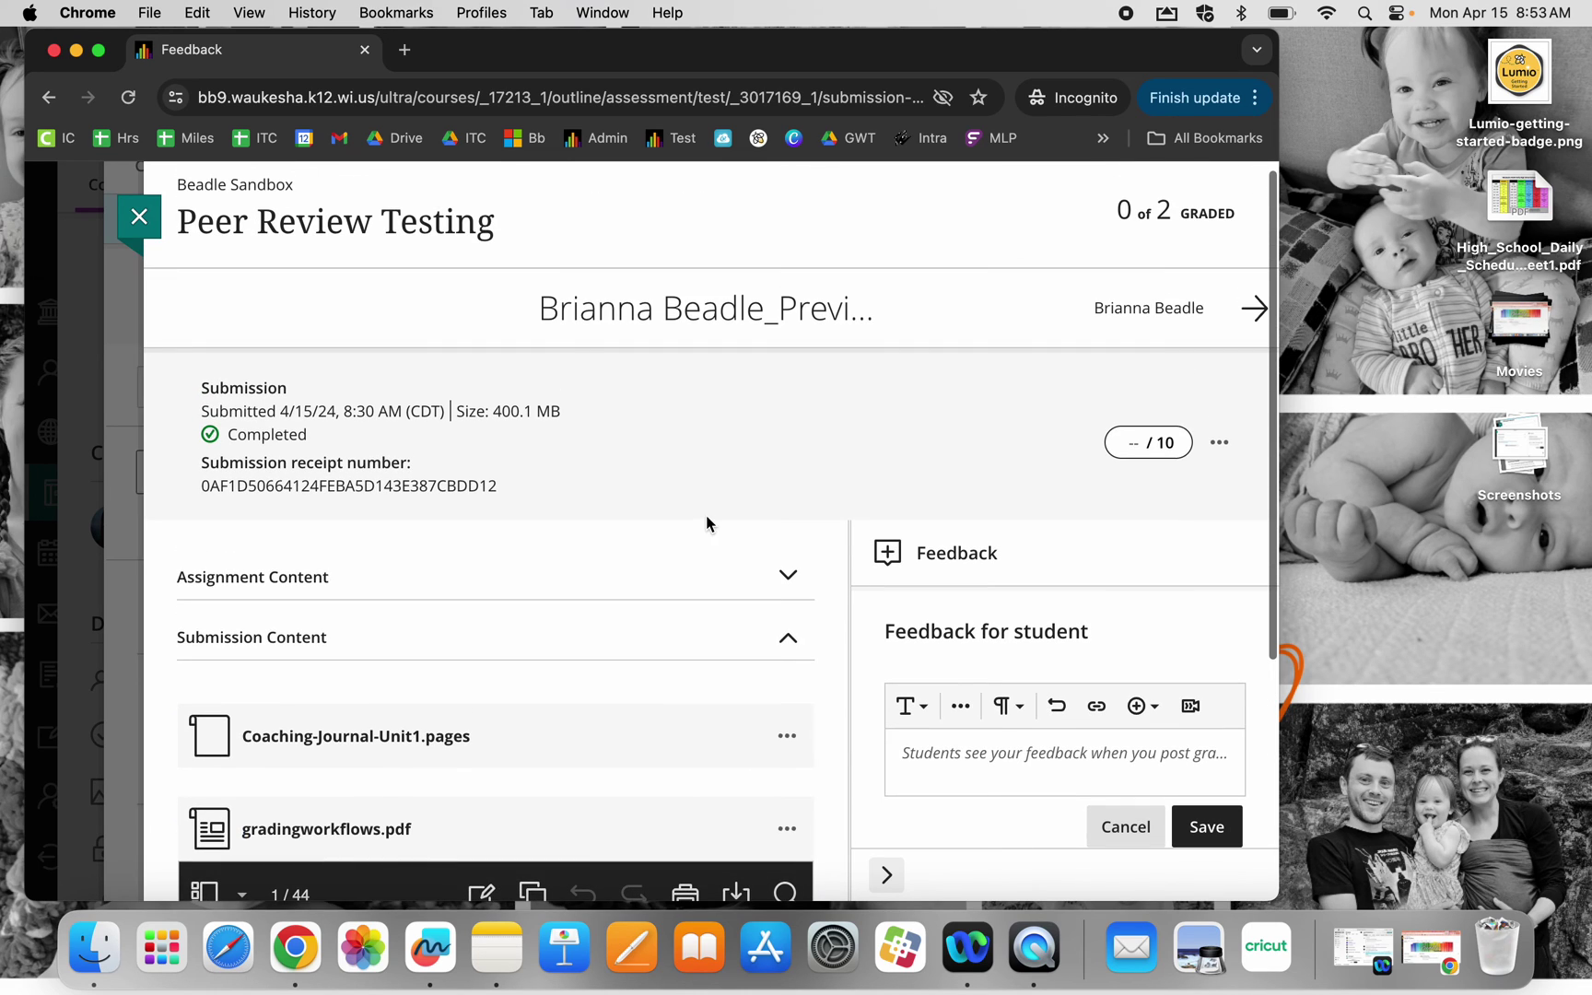
left_click(1121, 433)
type("9")
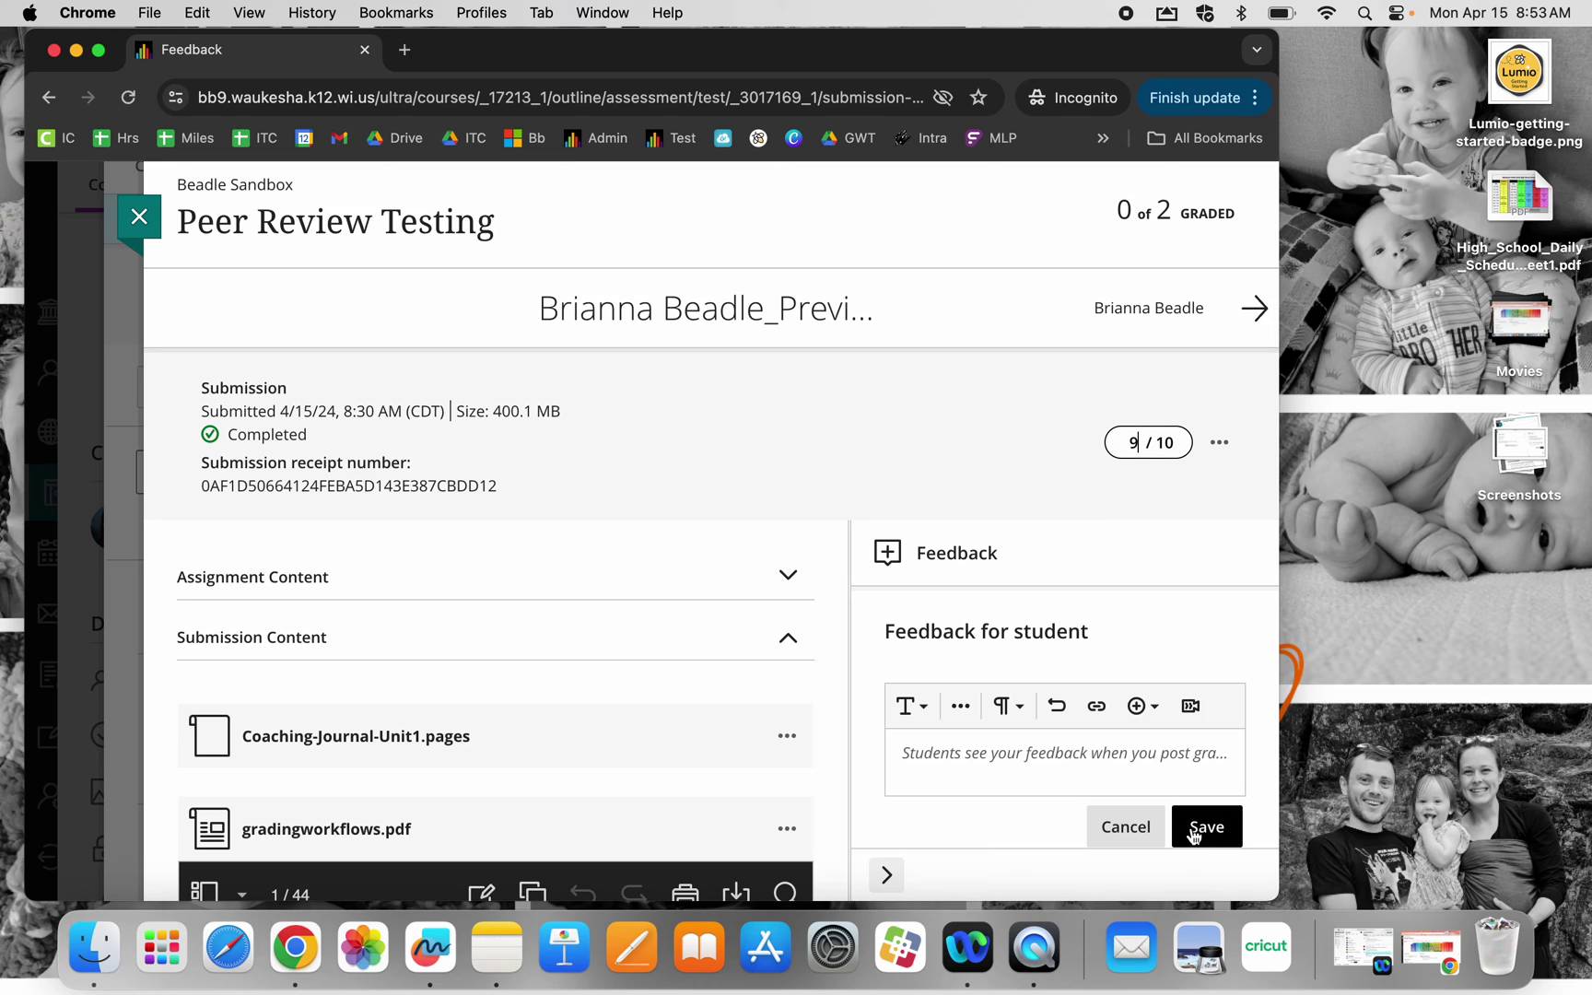
Type the feedback 'Good work! LEts keep working on sentence structure.', fixing the misspelling.
left_click(1120, 765)
type("G")
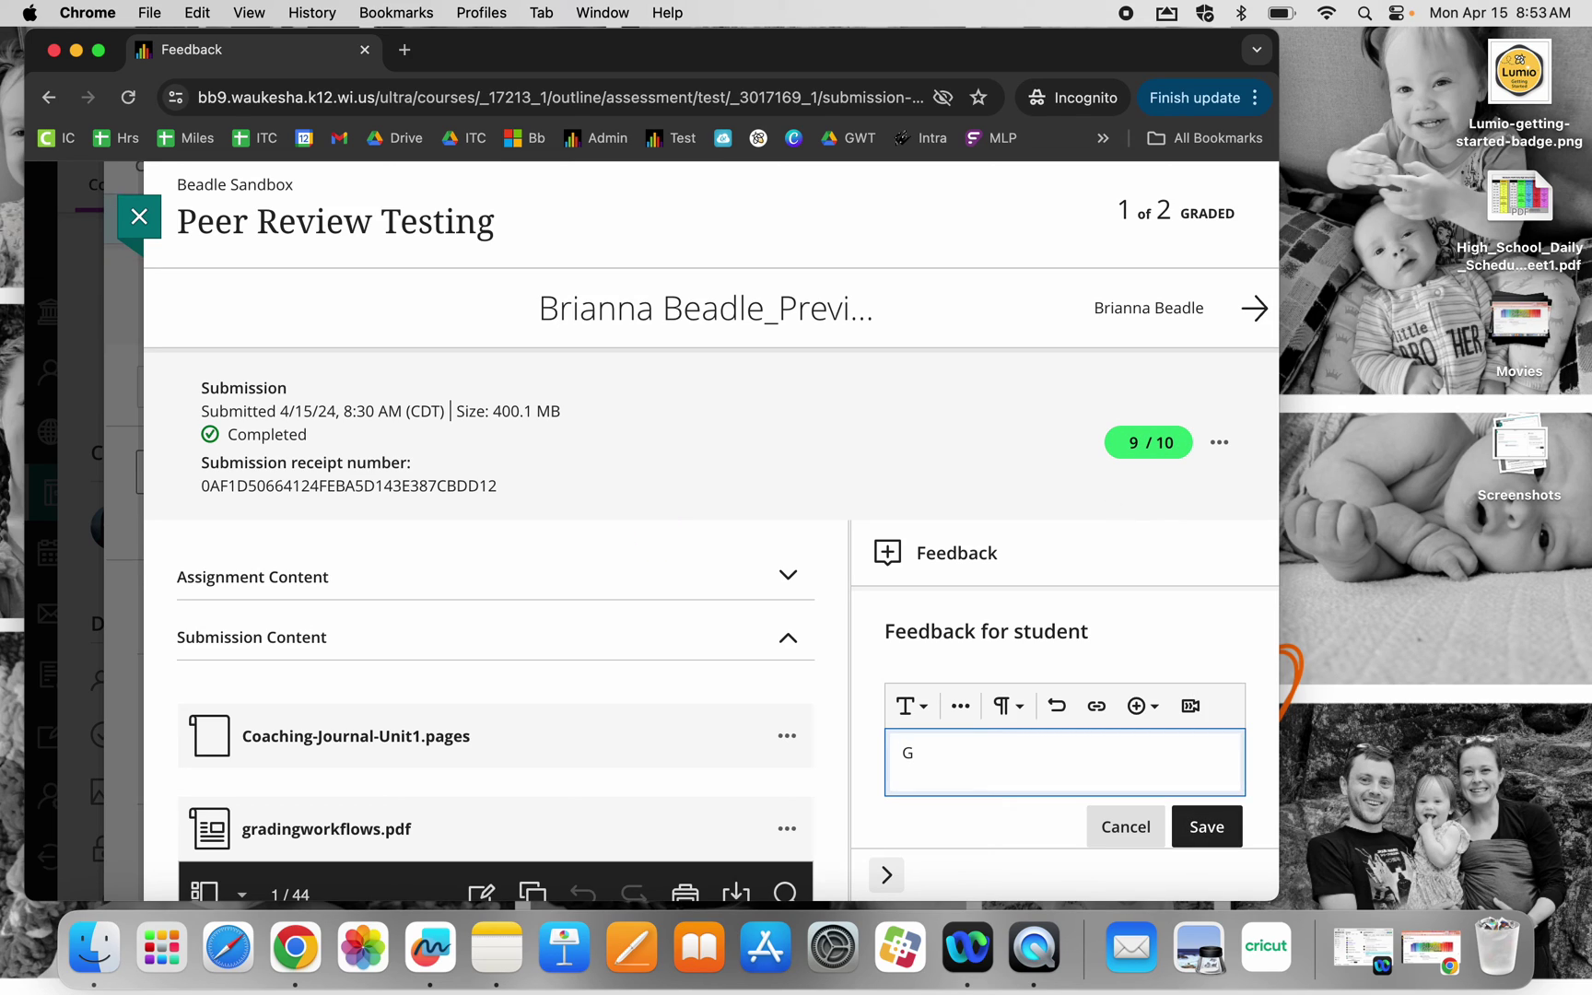
type("ood work! LEts keep working o")
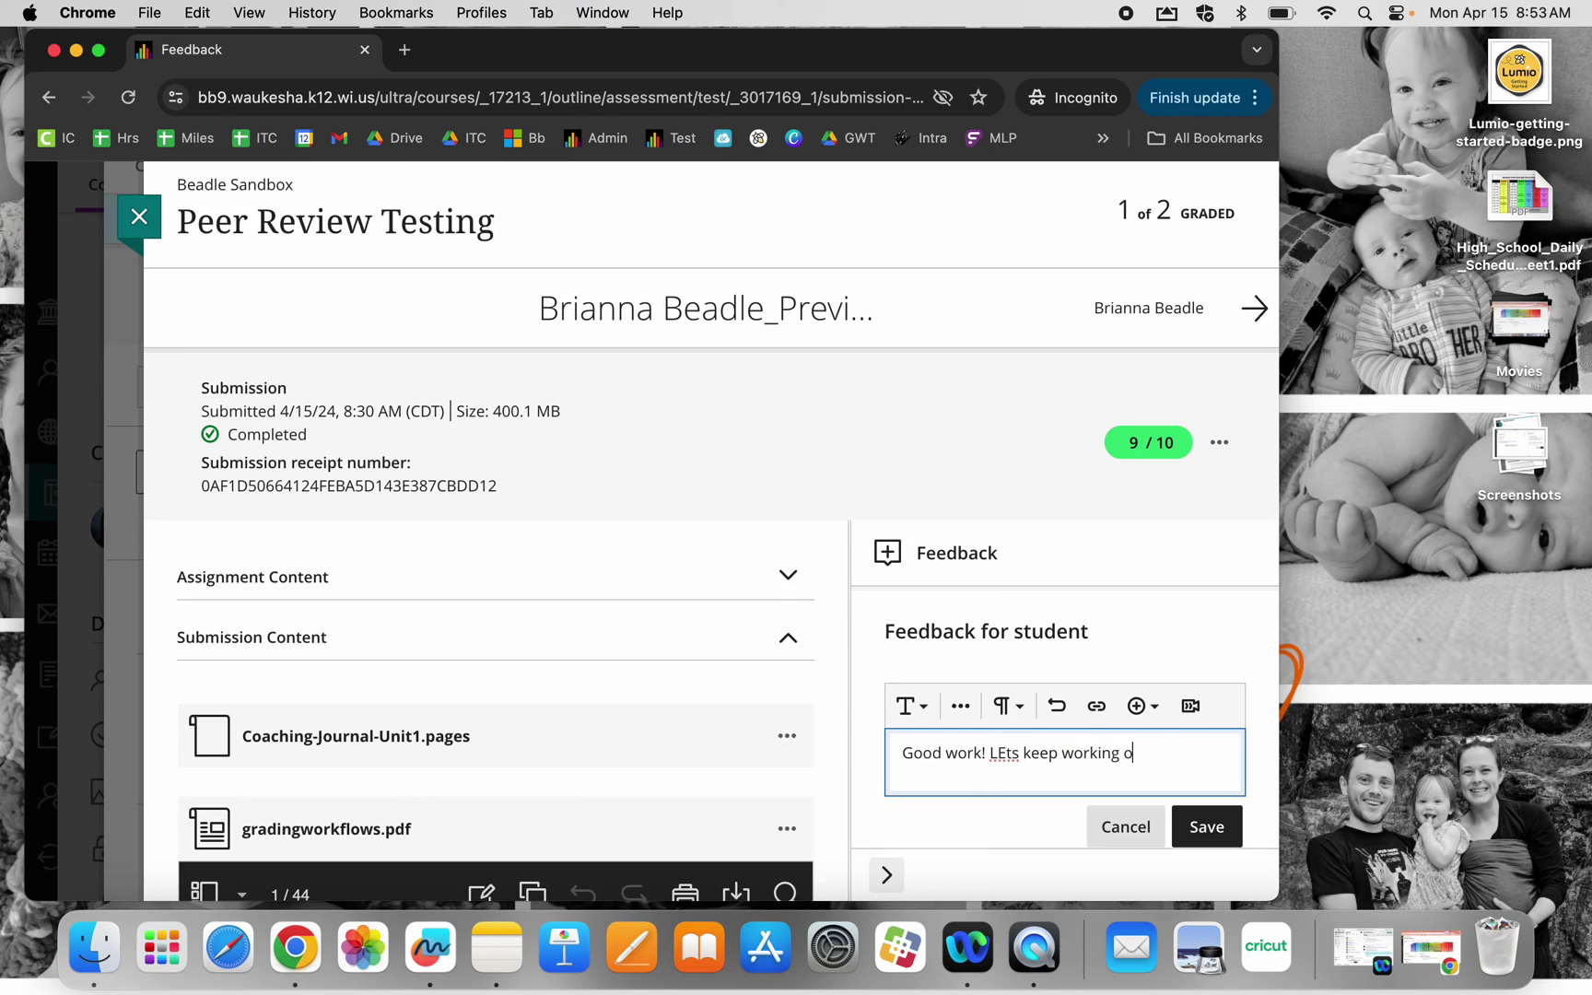
type("n sten")
type("entences")
key("Return")
type("s")
key("BackSpace")
key("BackSpace")
type("tructure.")
key("Return")
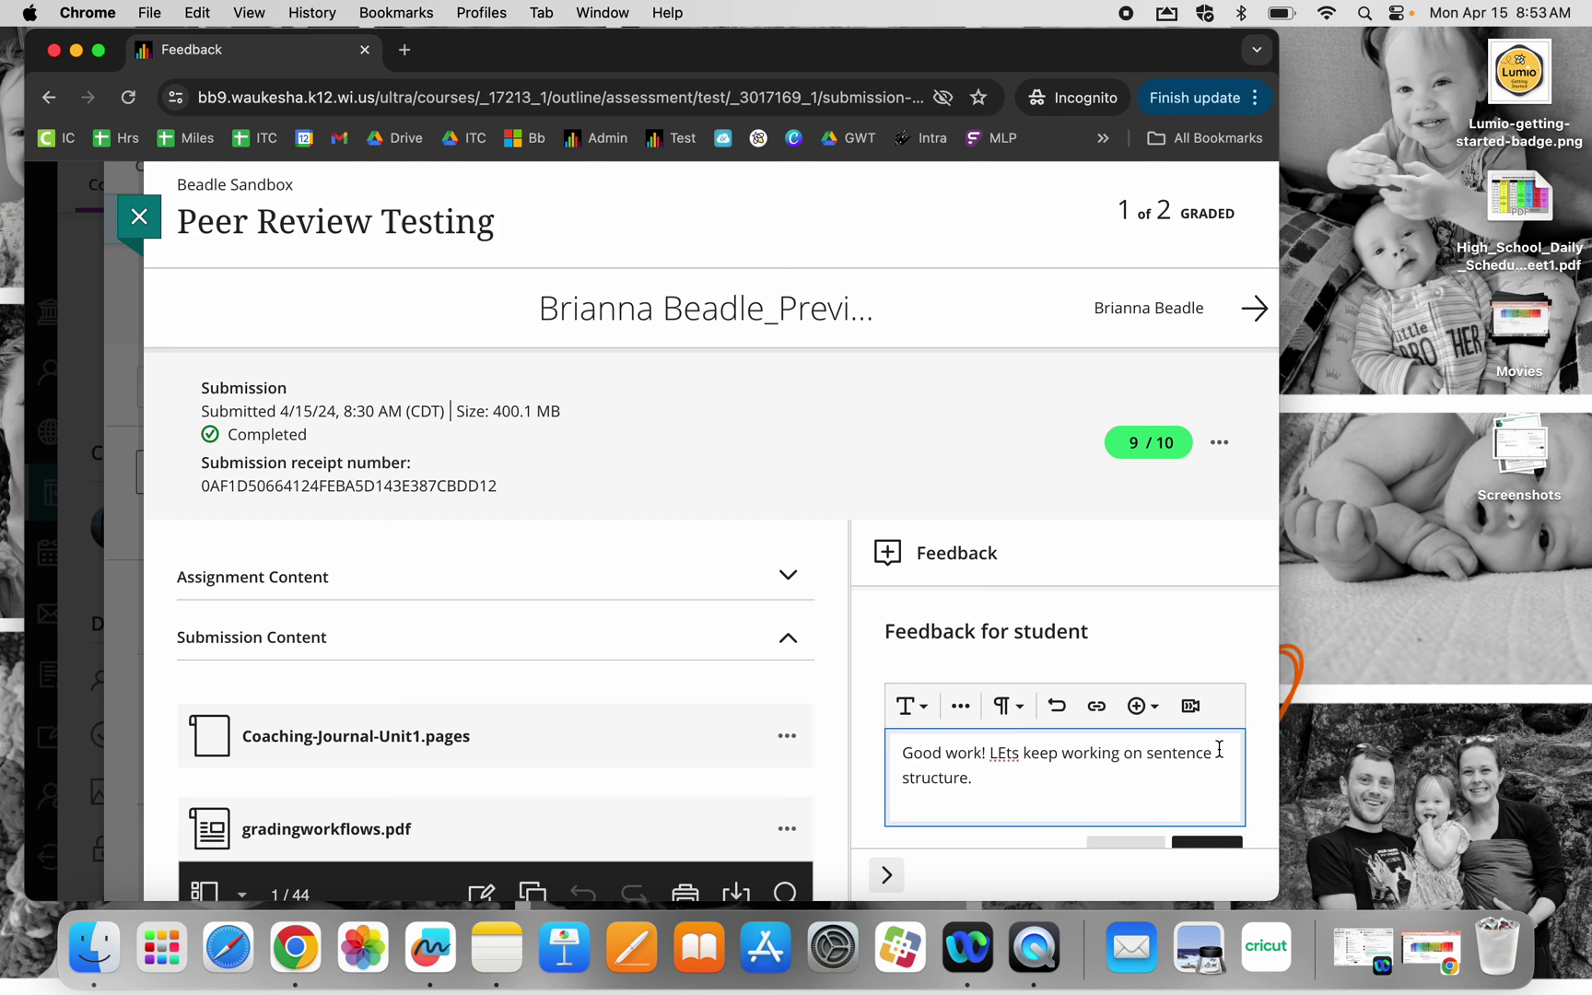
scroll(1219, 749, "down", 5)
Correct 'LEts' to 'Let's' and save the student feedback.
left_click(1007, 491)
key("BackSpace")
type("et")
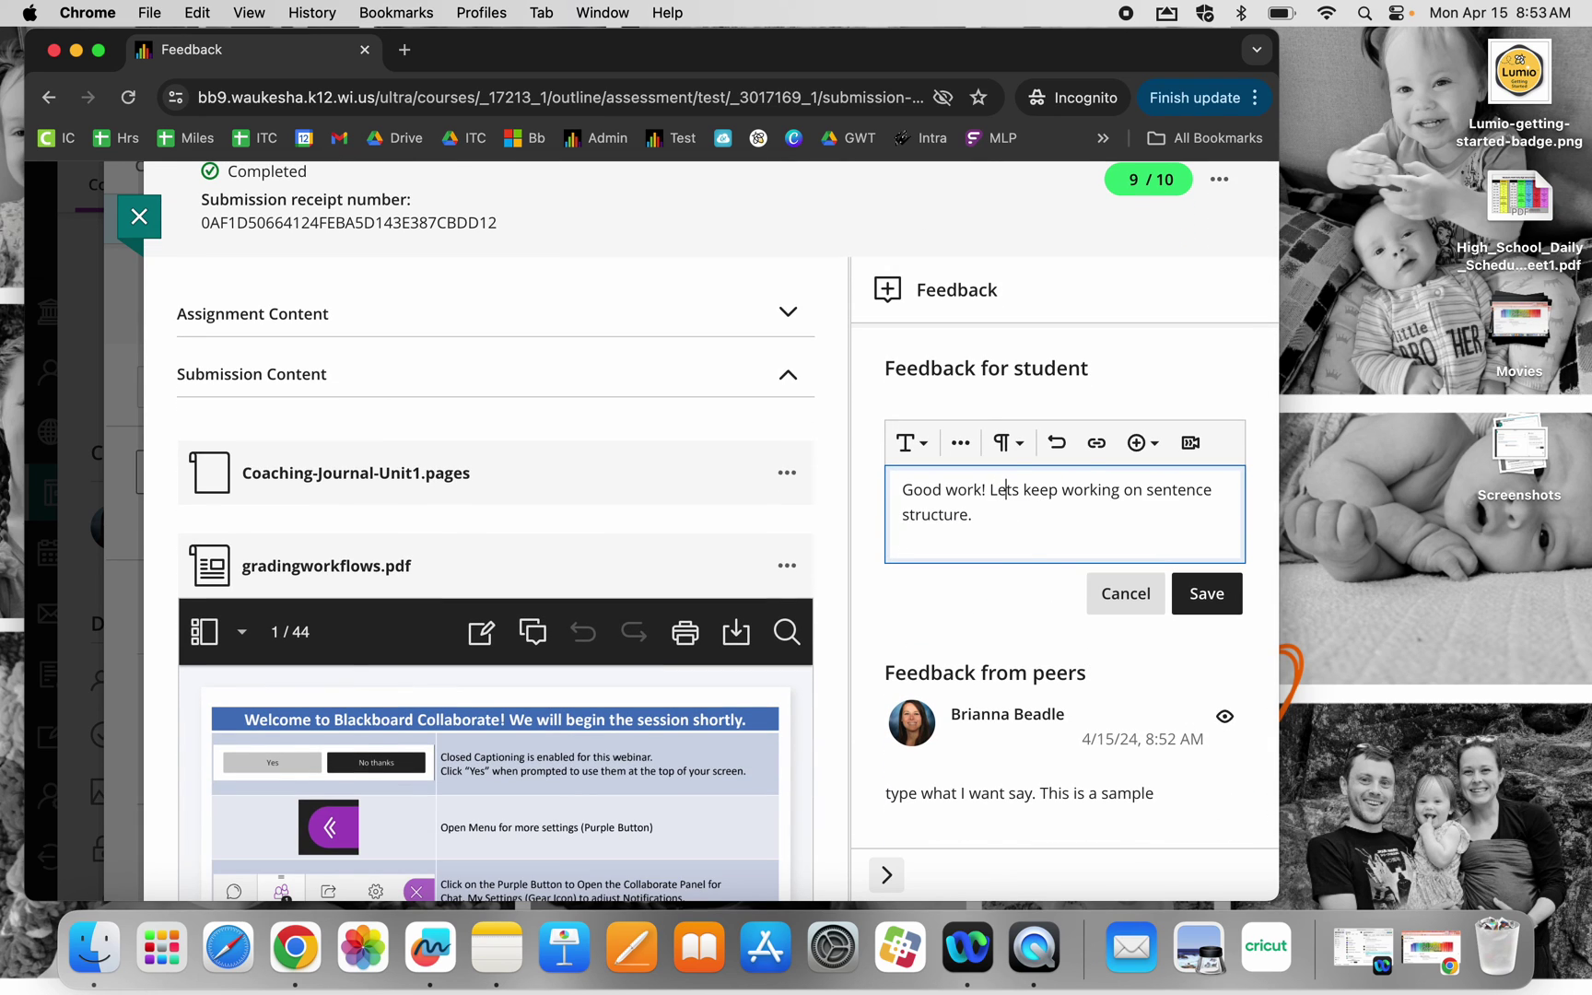
type("'")
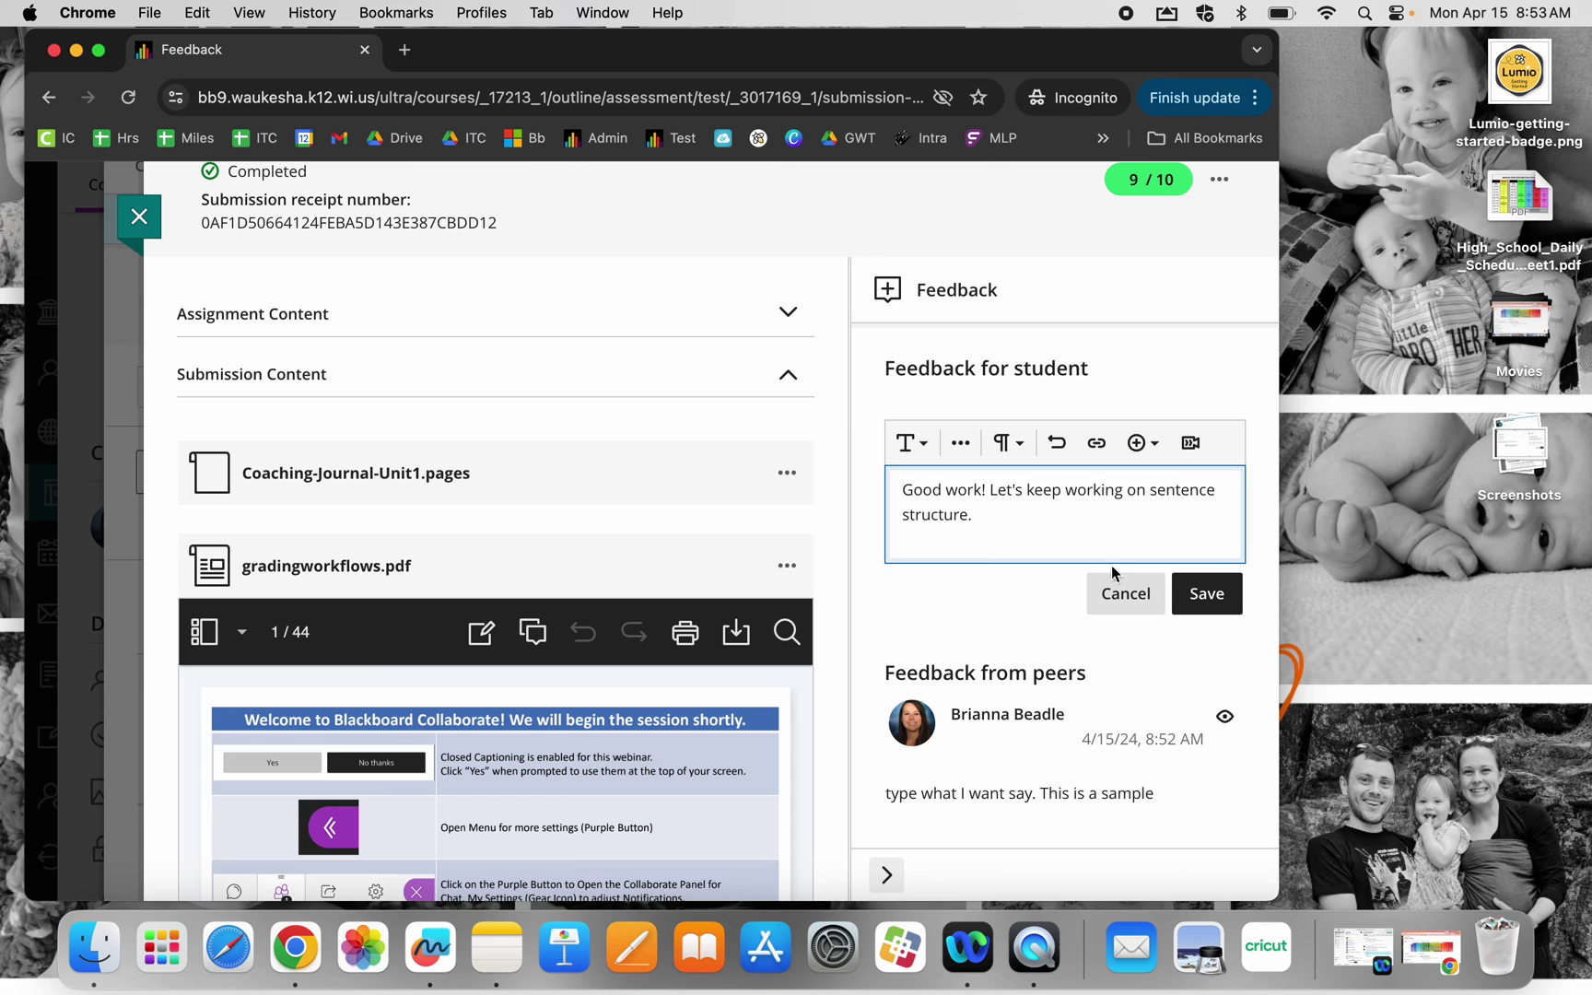
left_click(1205, 593)
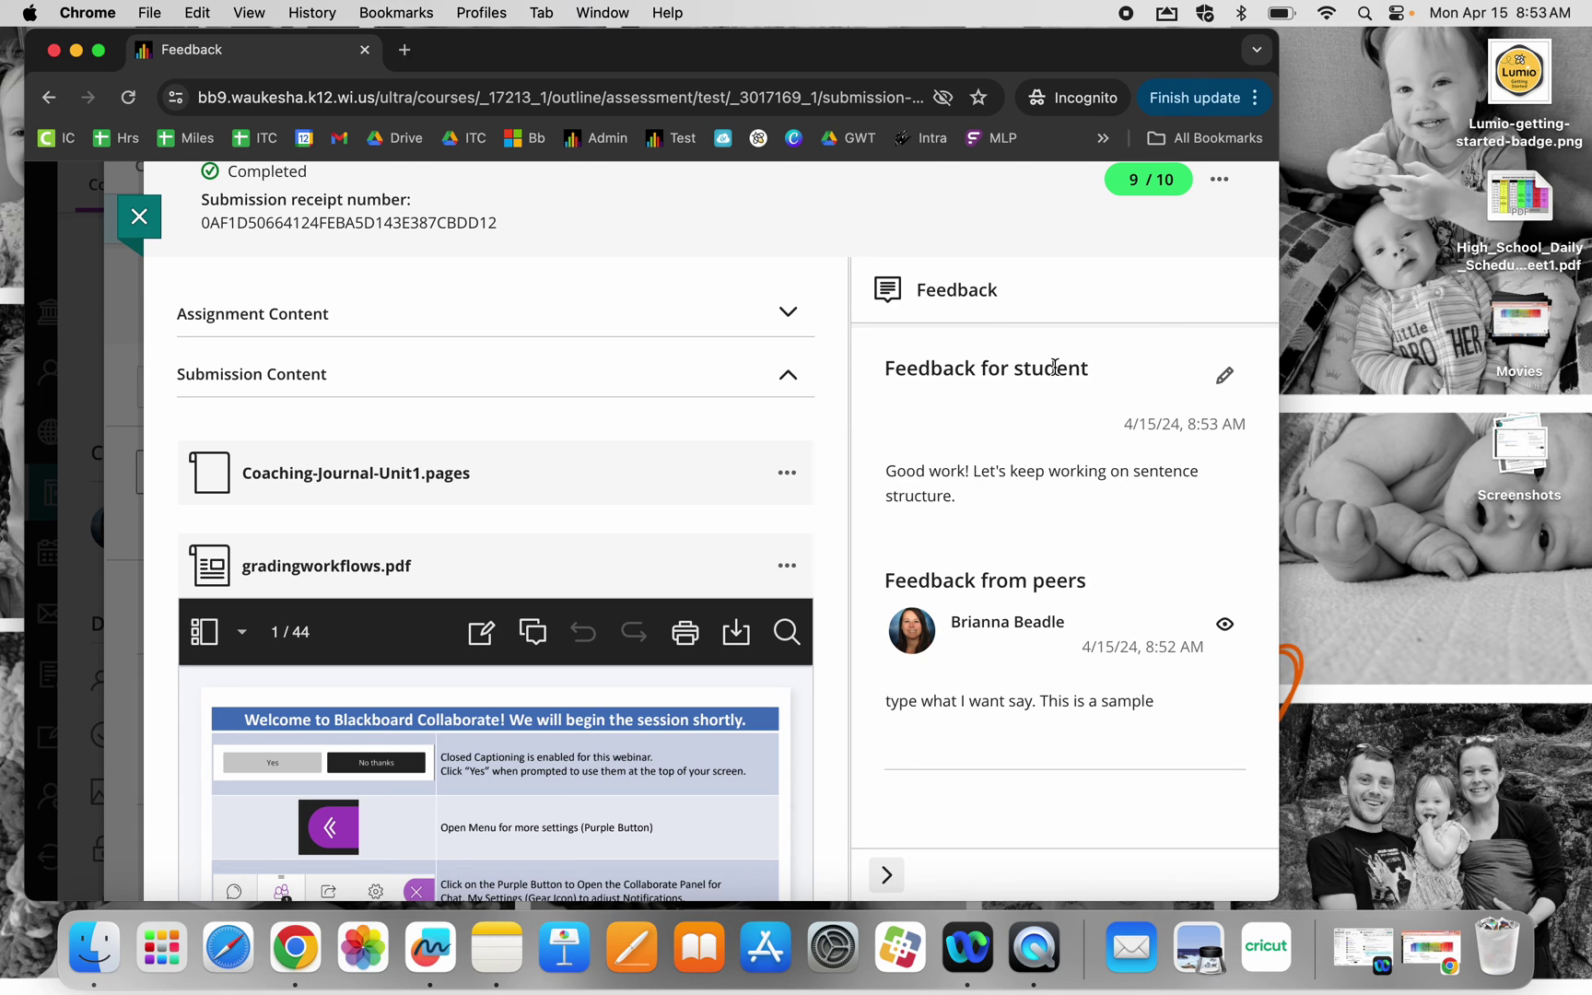
scroll(1074, 413, "up", 5)
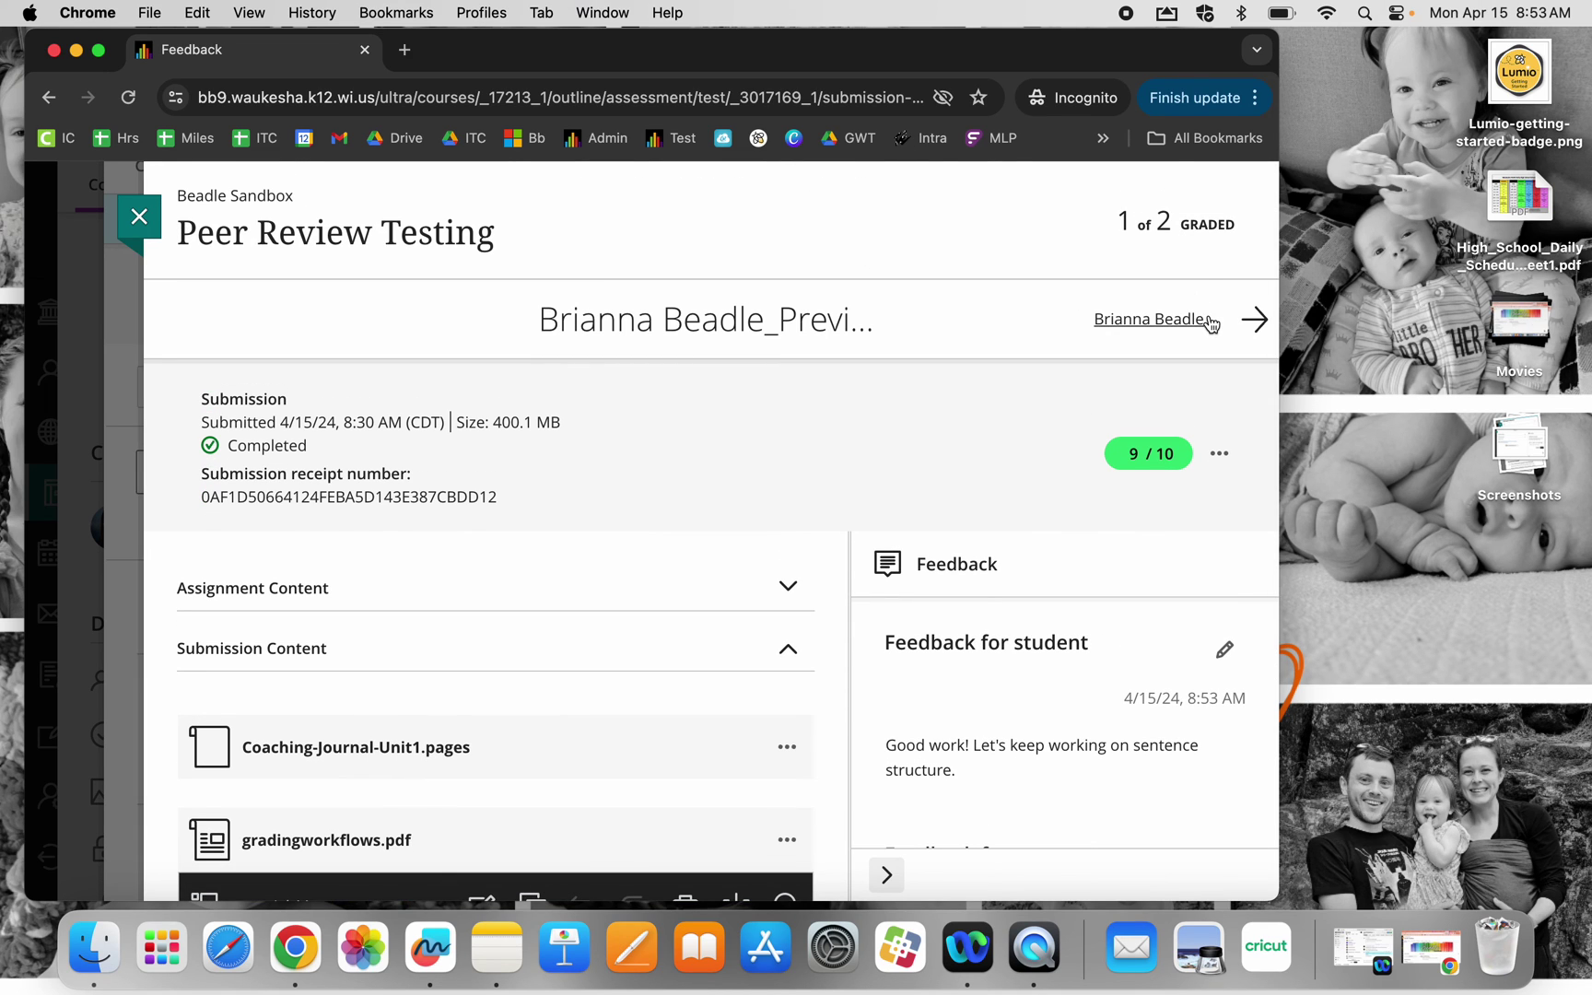
scroll(1207, 324, "down", 3)
Review the second student's ungraded submission, then return to the Submissions list.
left_click(1251, 182)
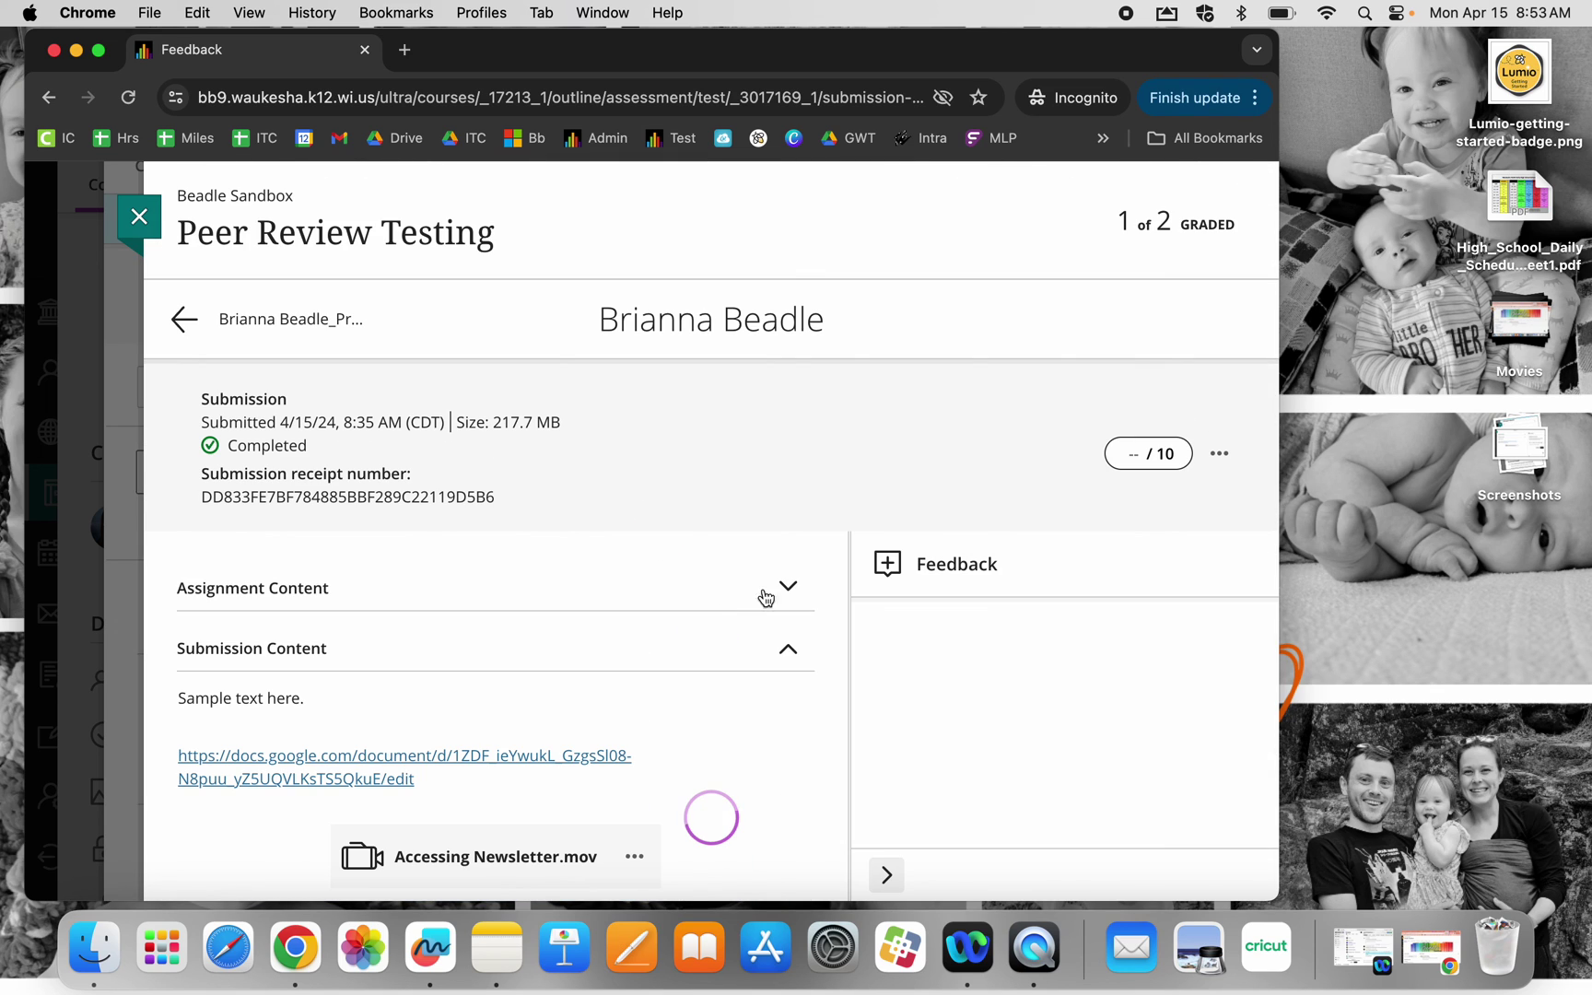
scroll(663, 663, "down", 4)
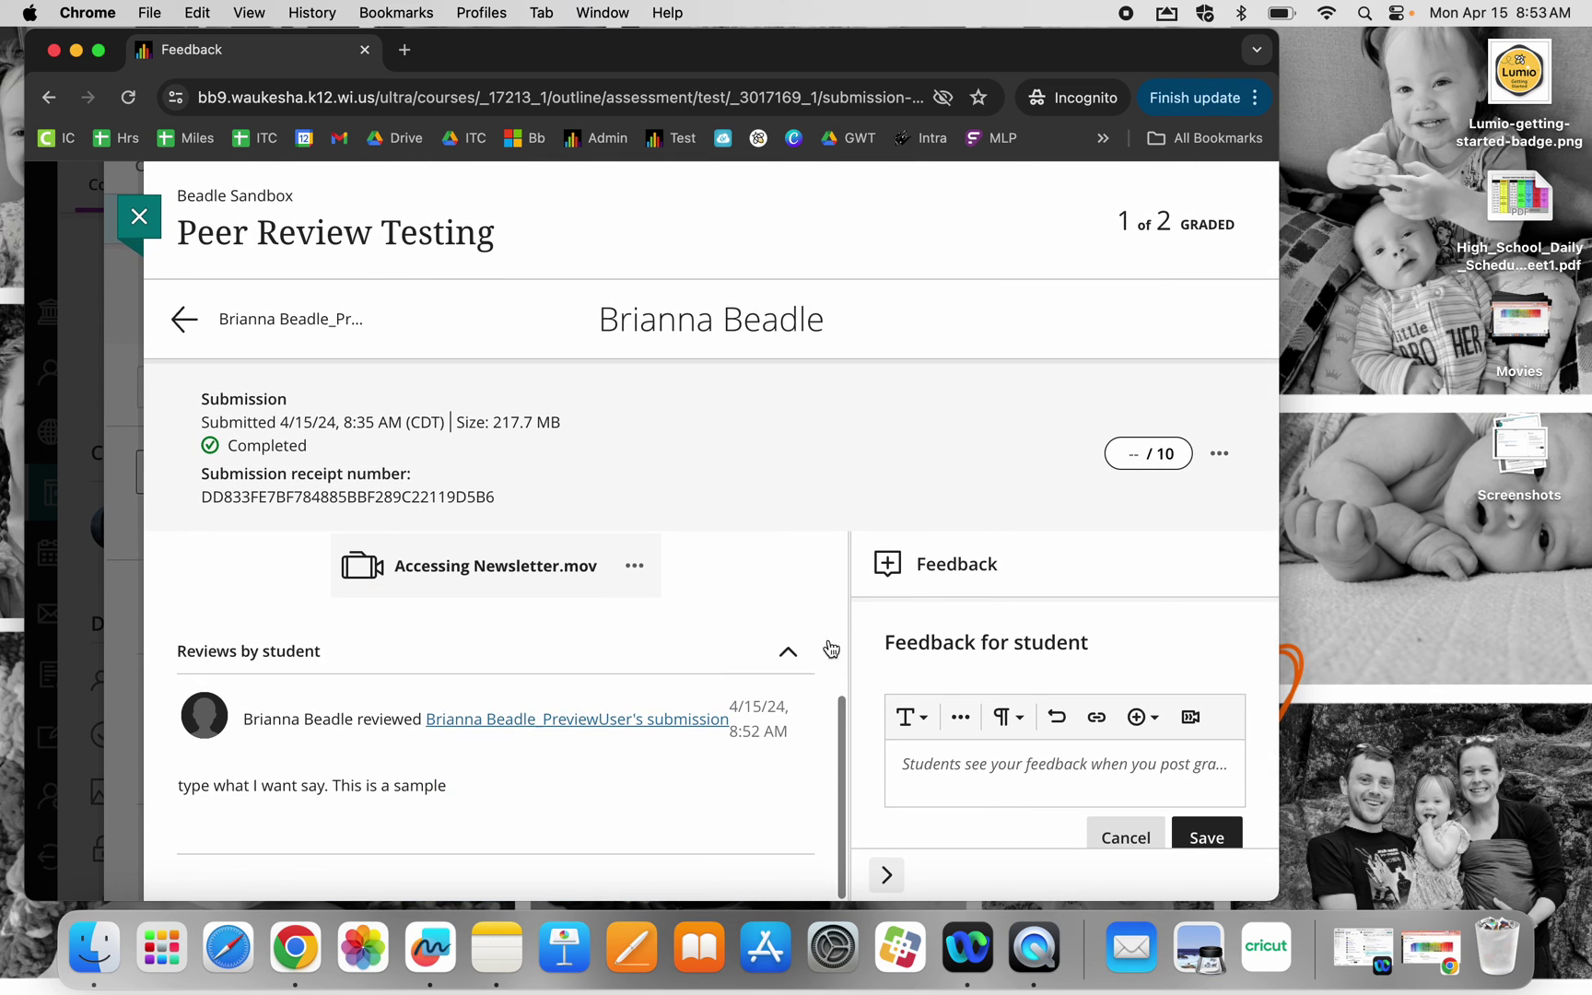
scroll(1014, 711, "down", 5)
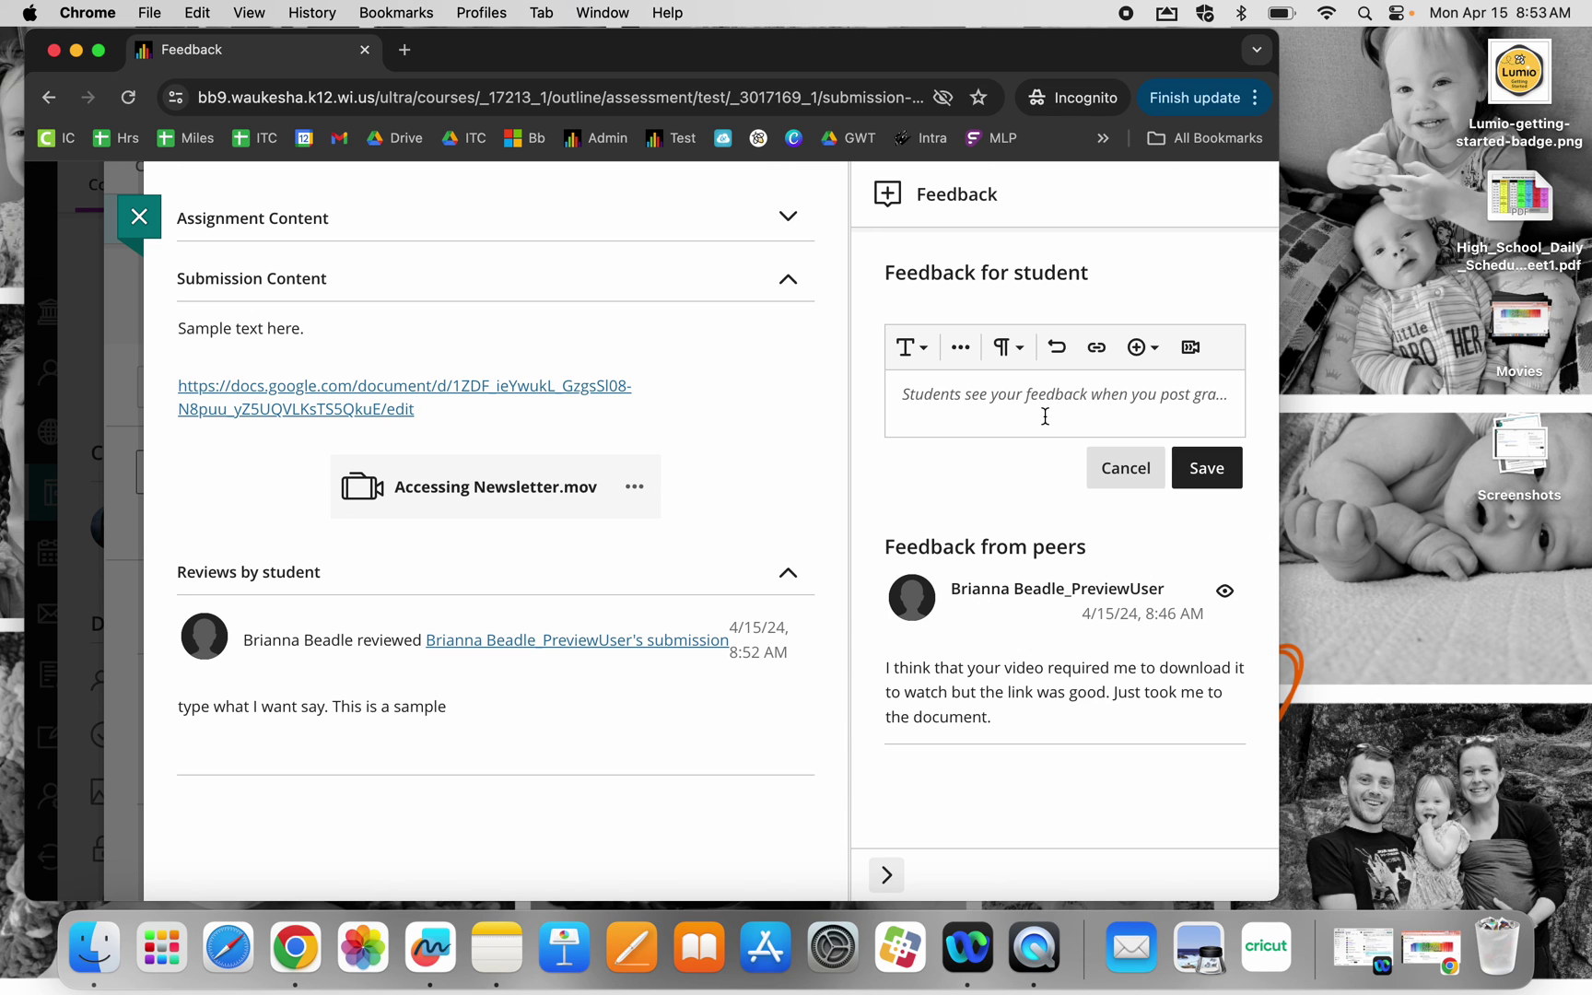
scroll(1045, 416, "up", 5)
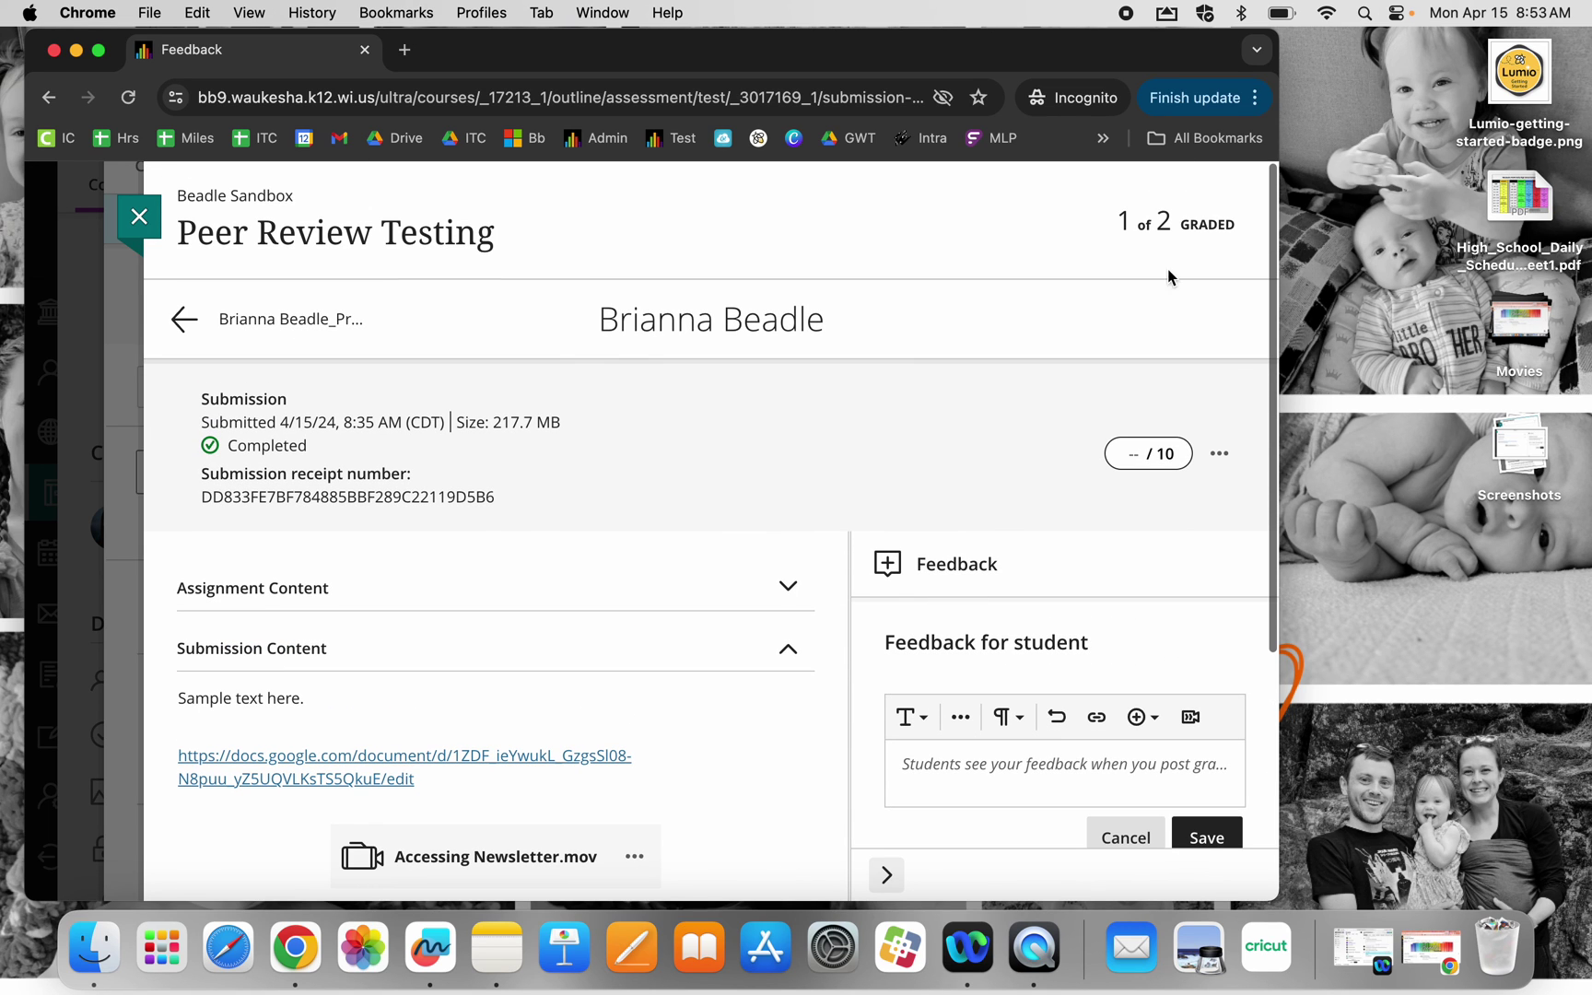
left_click(140, 219)
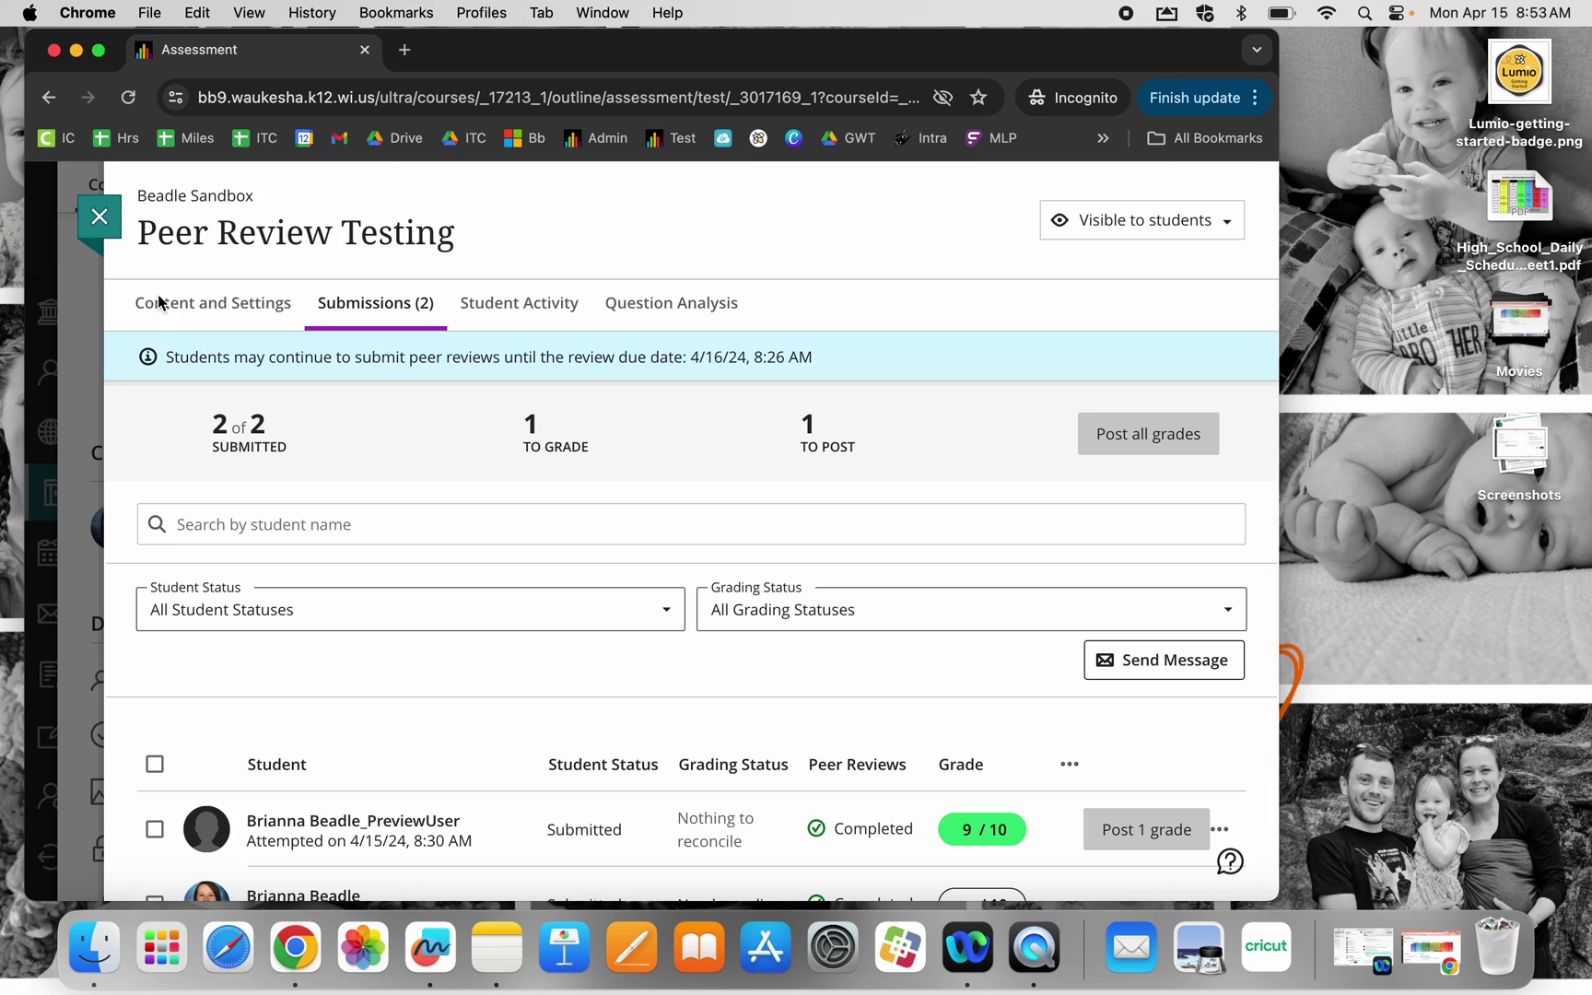
Scroll down the Submissions list to check both students' grades and completed peer reviews.
scroll(652, 714, "down", 3)
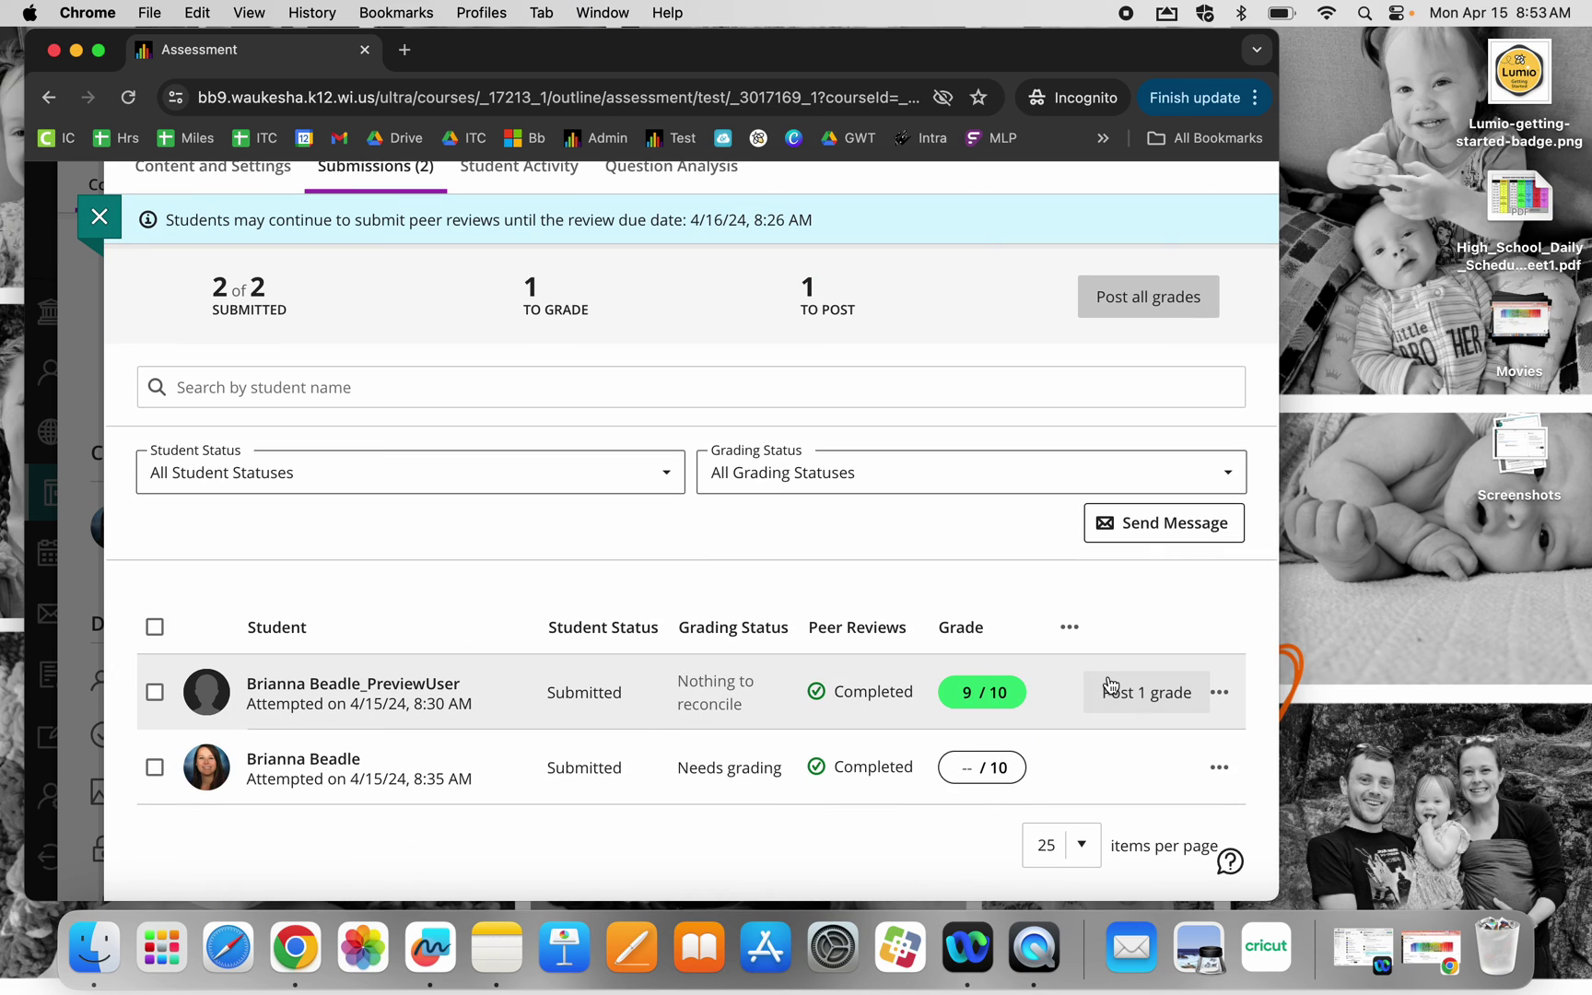